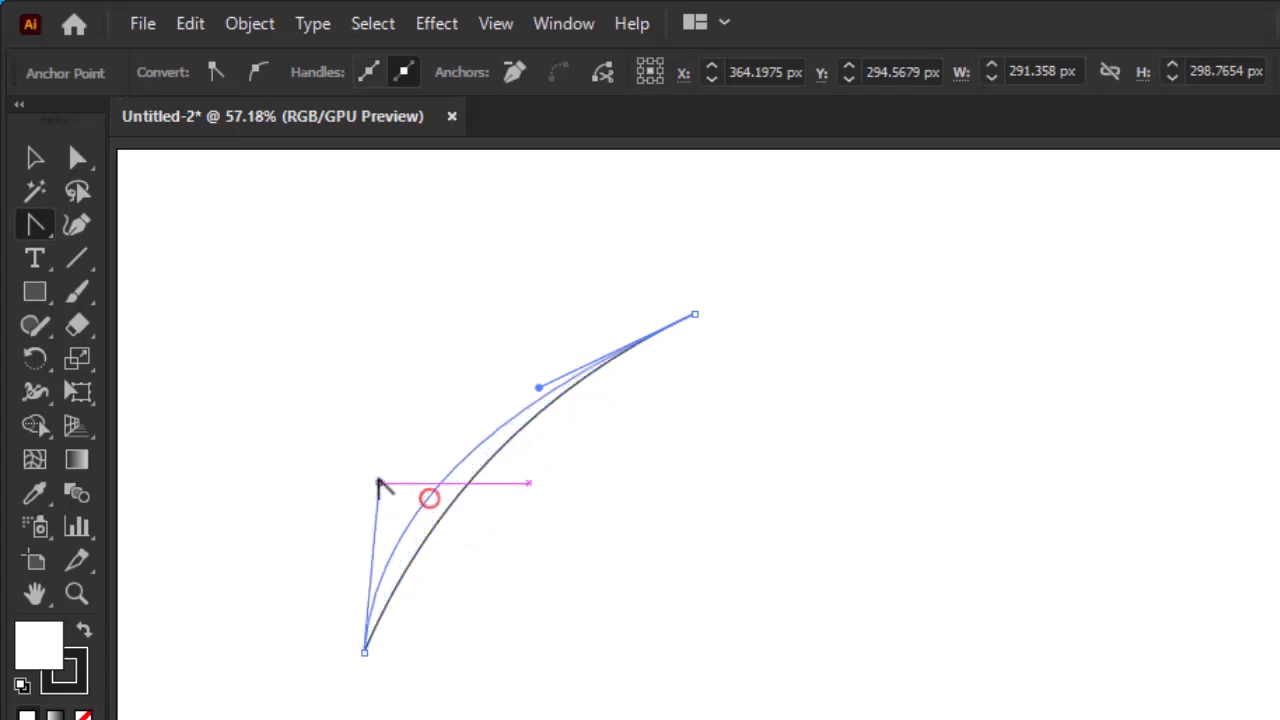
Step: Reshape the single curved line into an S-curve by pulling its upper handle below the line, and deselect it
left_click_drag(538, 389, 646, 463)
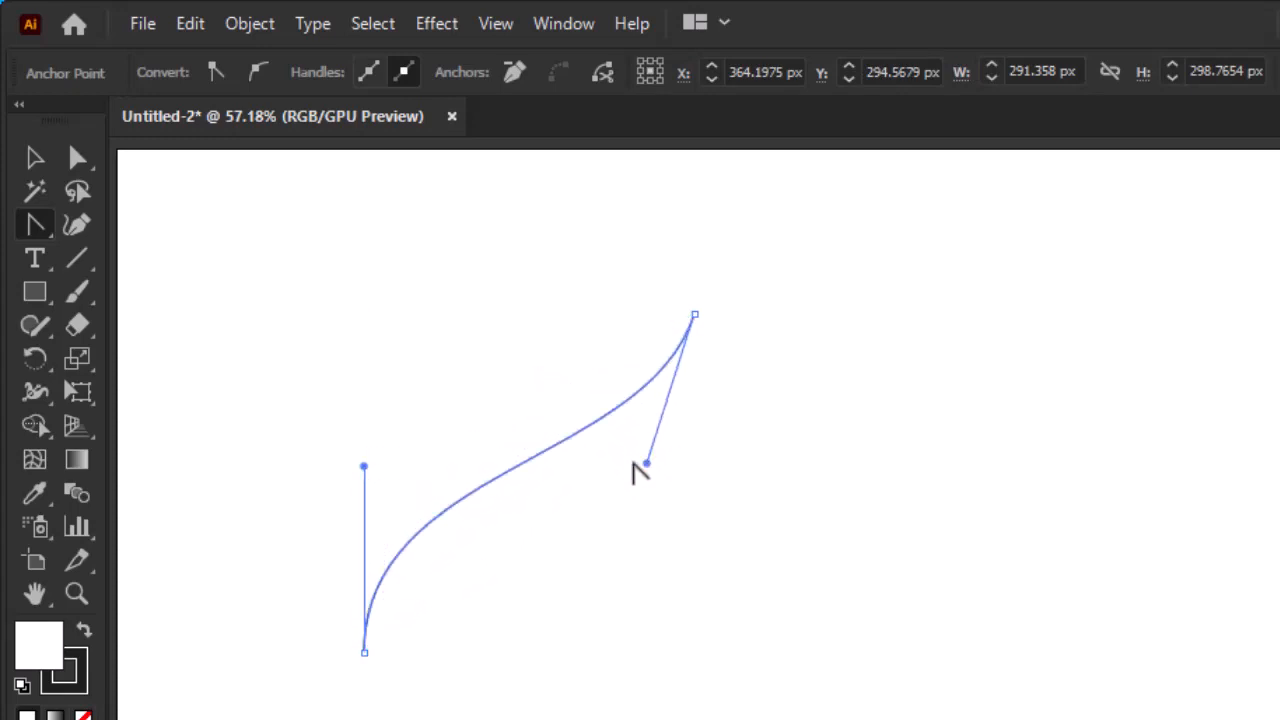
left_click(35, 158)
left_click(213, 316)
Step: Draw a straight Pen segment from the S-curve's upper end point back to its lower end point
left_click_drag(35, 225, 112, 223)
left_click_drag(695, 314, 503, 575)
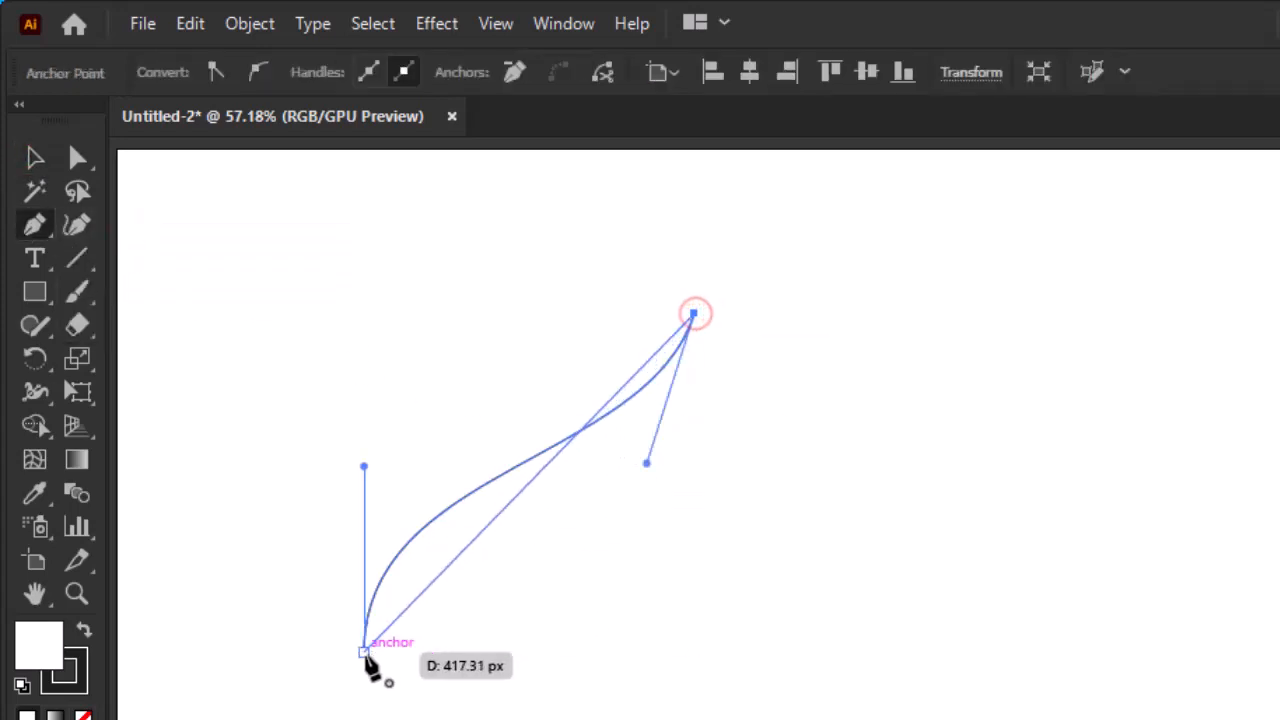
left_click(364, 651)
Step: Bend the straight segment into a second S-curve just below the first, forming a slim feather pointed at both ends, and deselect it
left_click_drag(35, 225, 146, 316)
left_click(491, 524)
left_click_drag(528, 497, 553, 525)
left_click_drag(511, 574, 388, 495)
left_click_drag(622, 457, 684, 523)
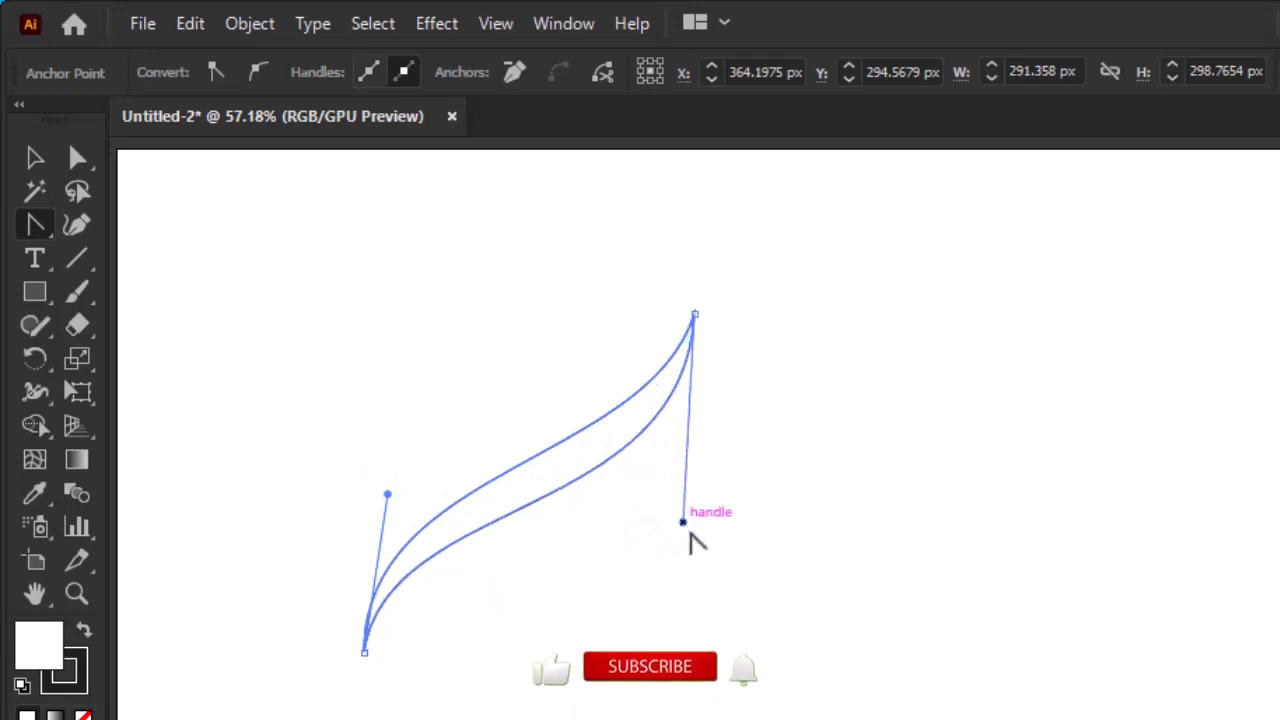
left_click_drag(388, 494, 384, 474)
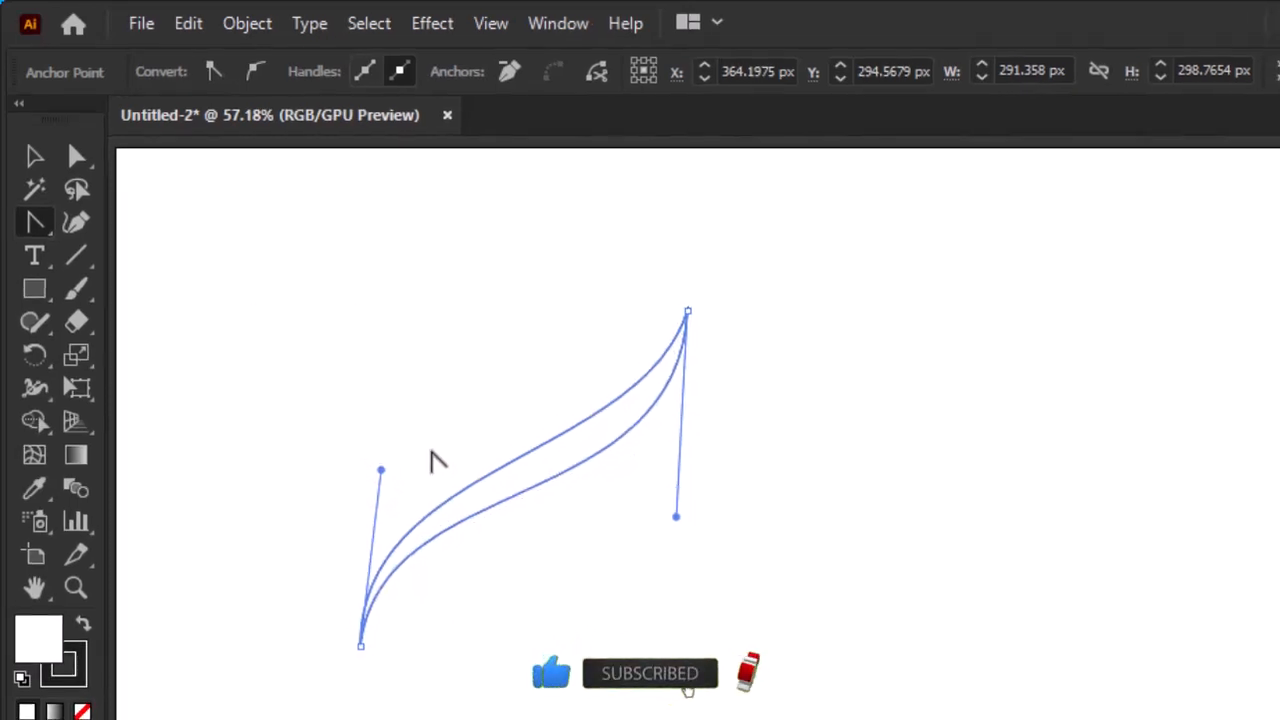
key("v")
left_click(309, 317)
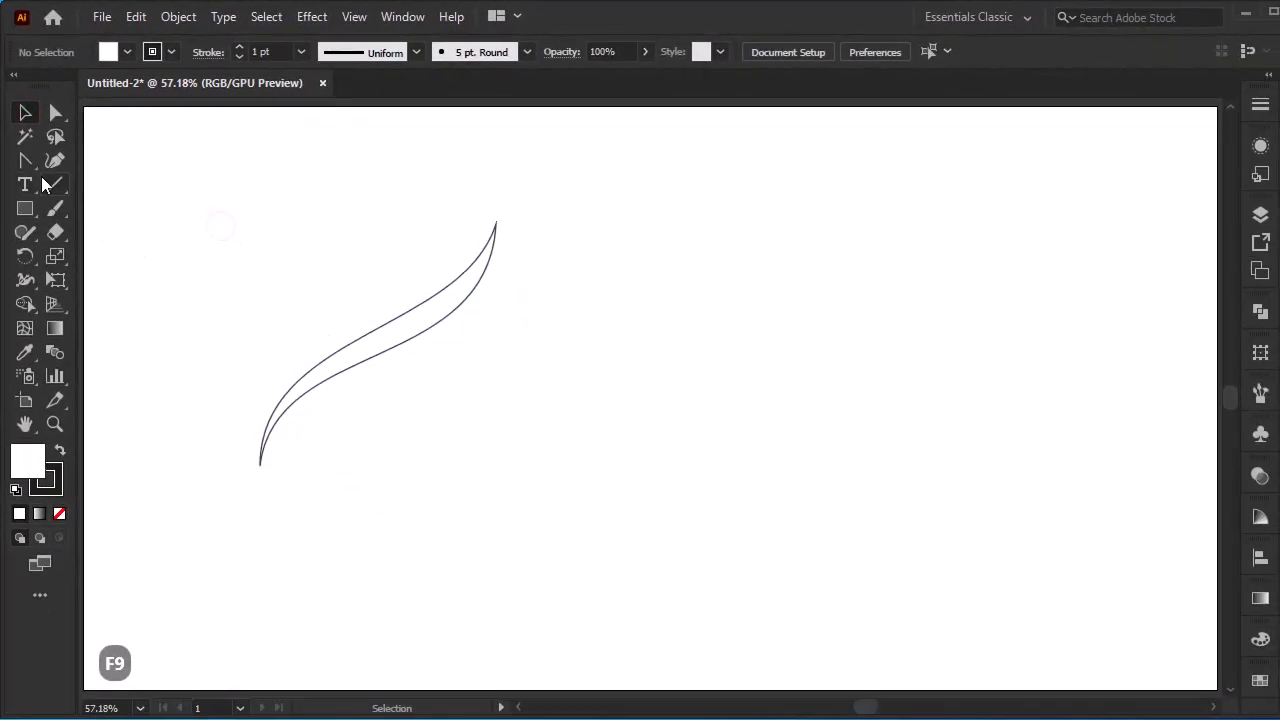
Step: Draw the second feather with the Pen tool from the first feather's lower edge out to a curved tip and straight back to the shared base
right_click(28, 163)
left_click(107, 163)
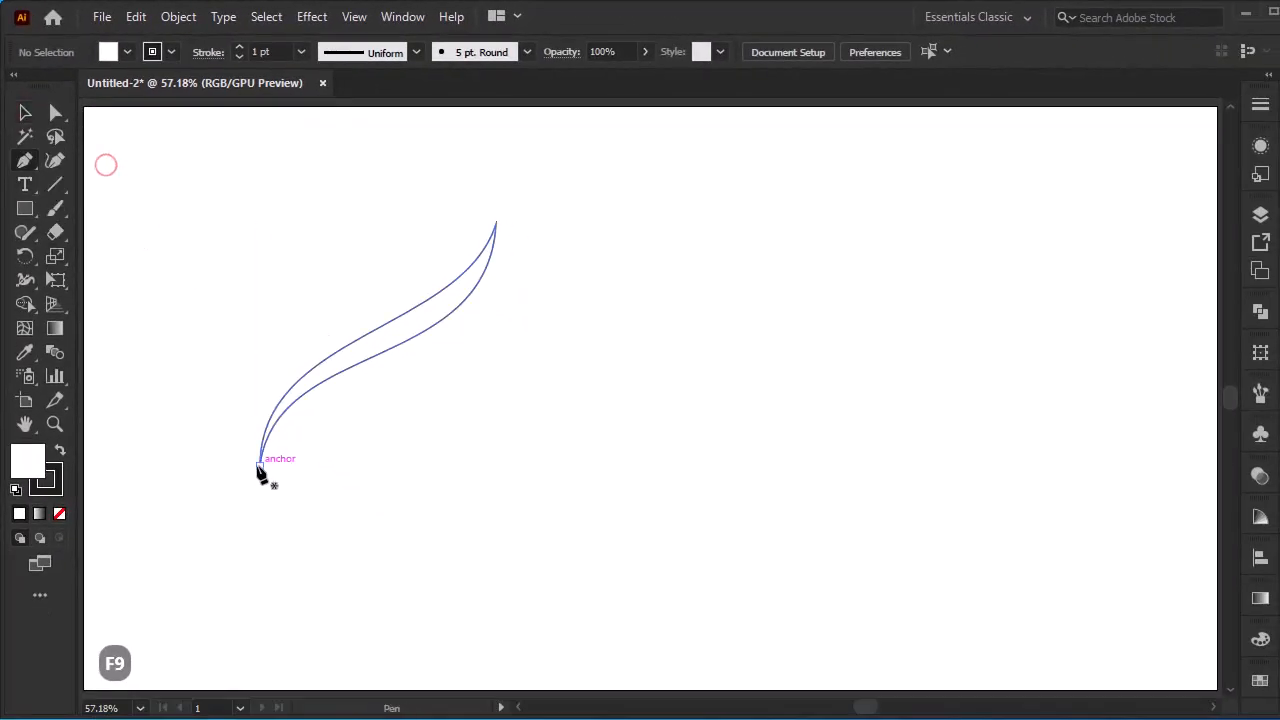
key("z")
left_click_drag(383, 323, 427, 345)
left_click_drag(600, 483, 820, 603)
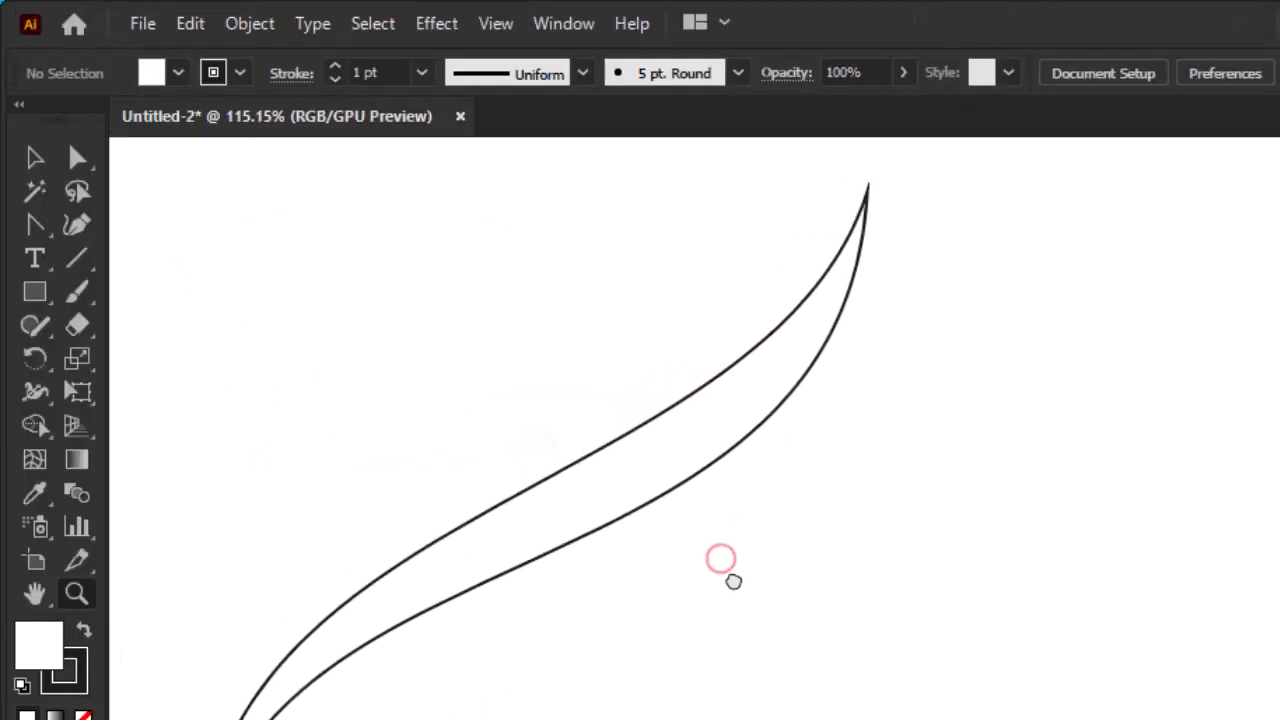
right_click(50, 226)
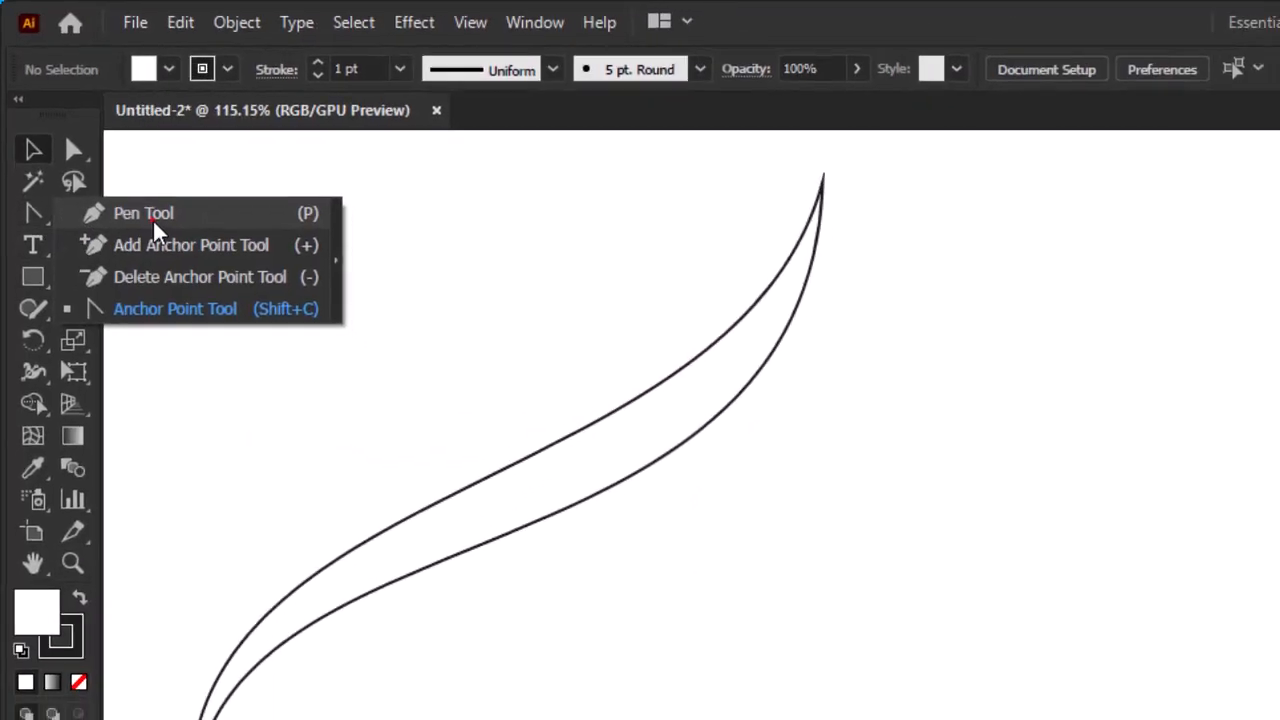
left_click(120, 221)
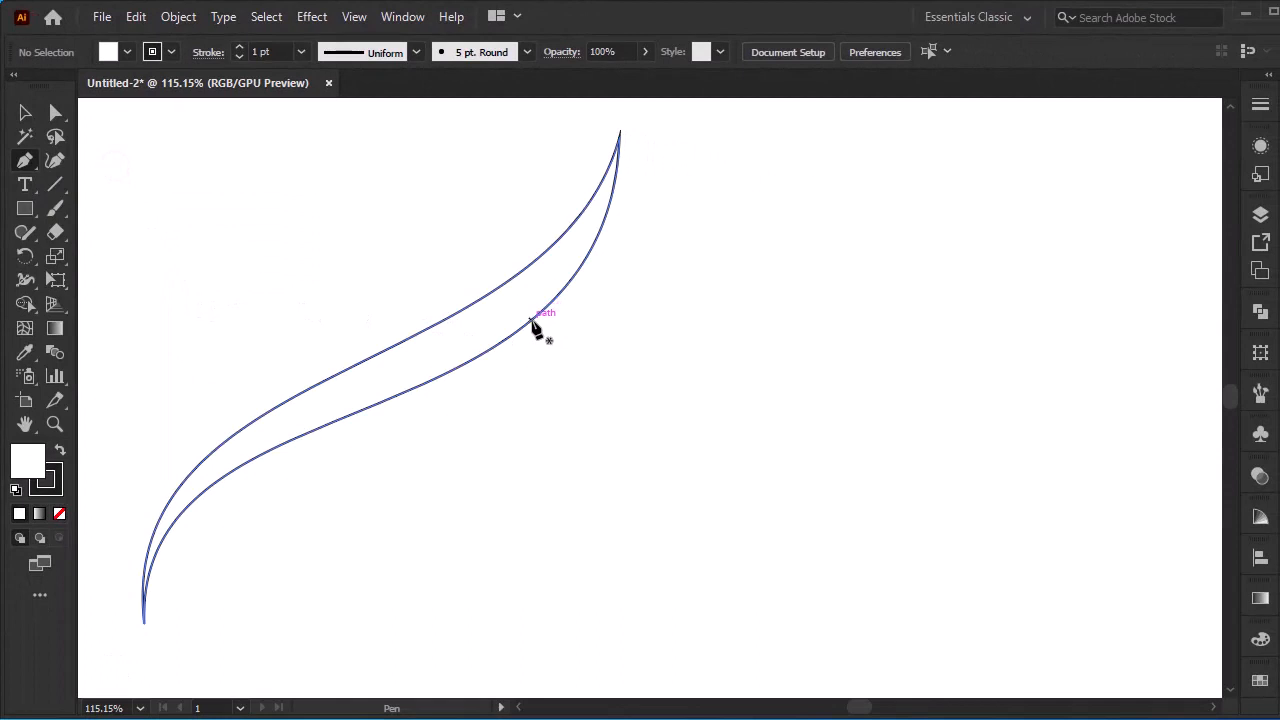
left_click(531, 319)
left_click_drag(622, 283, 655, 253)
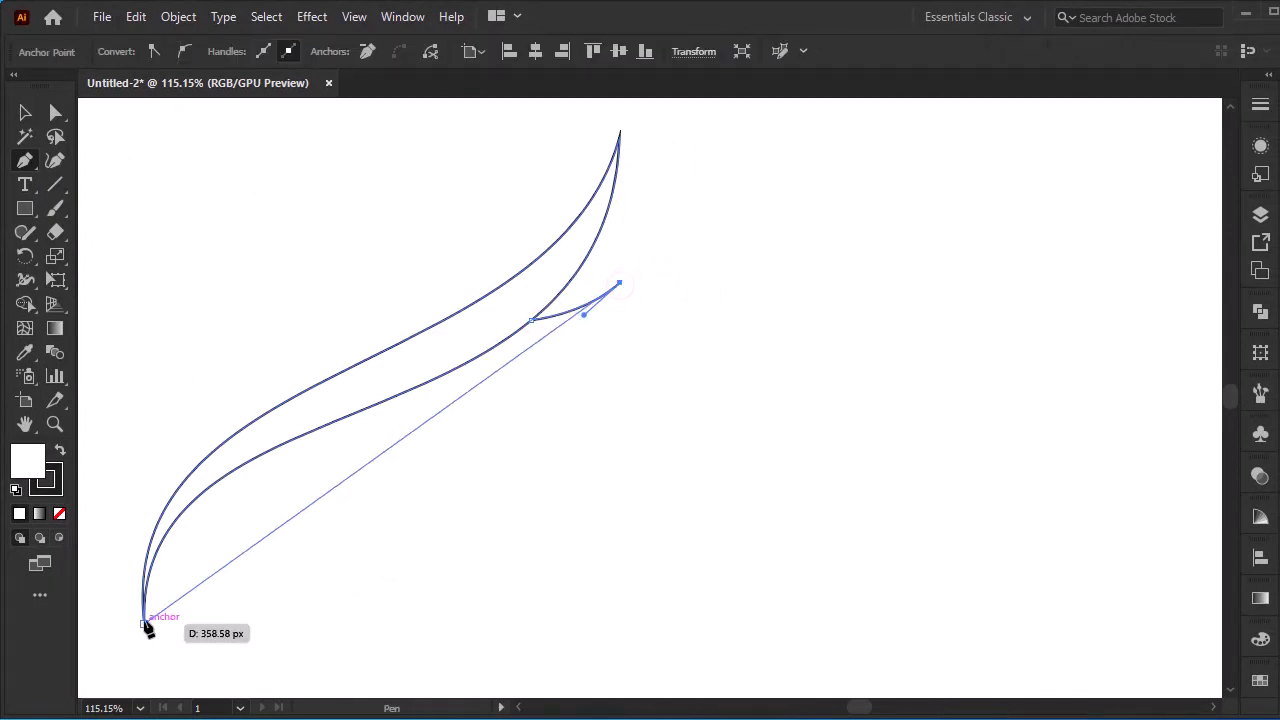
left_click(145, 623)
Step: Bend the second feather's straight lower edge into an S-curve that follows the first feather, using the Anchor Point tool
right_click(30, 164)
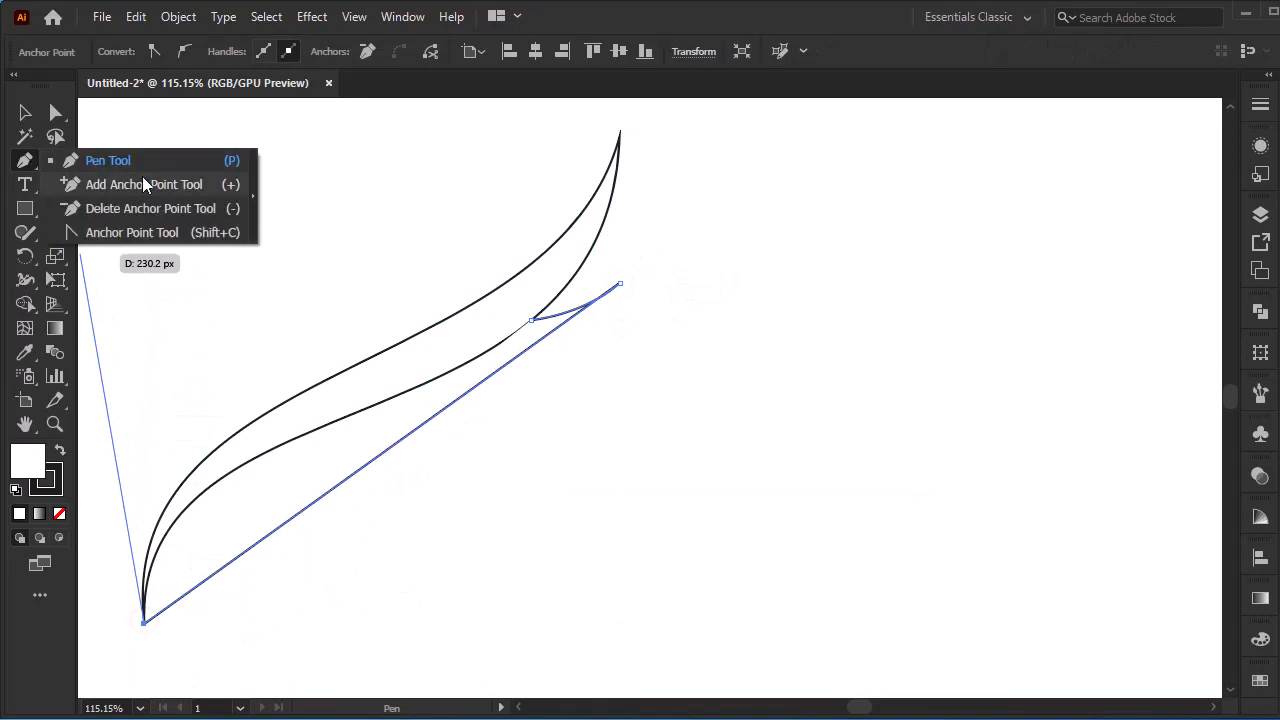
left_click(141, 238)
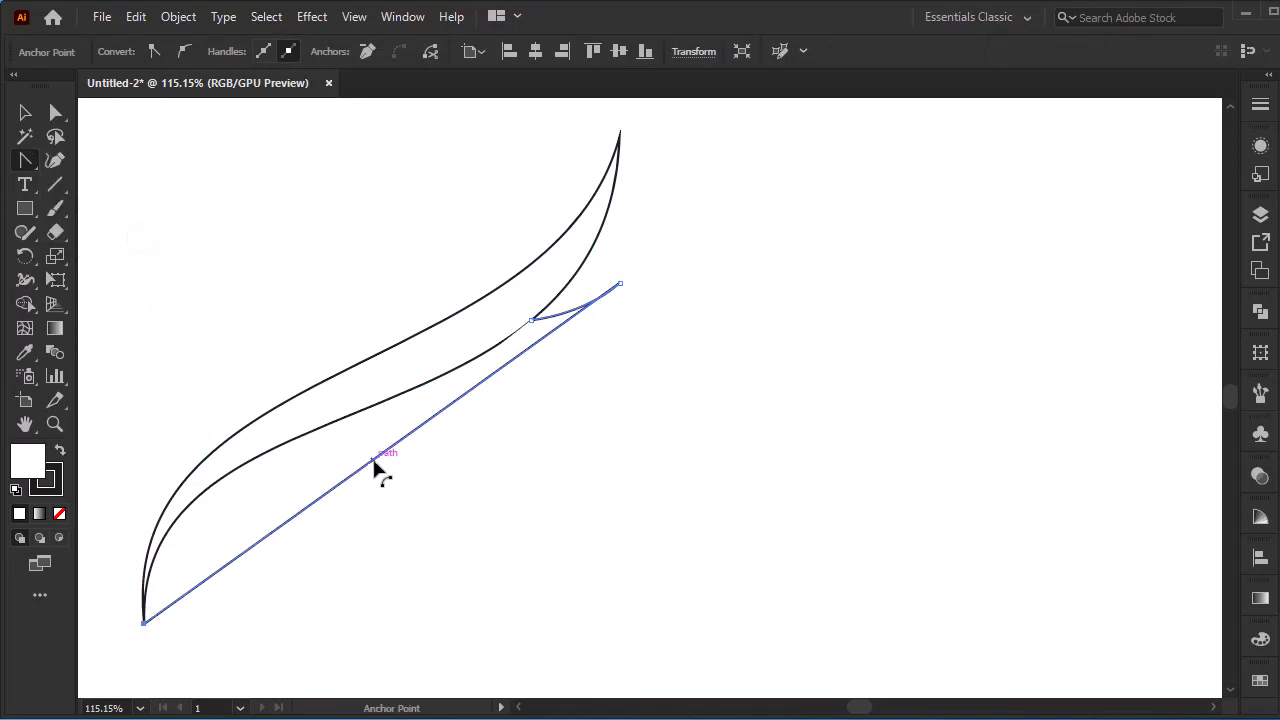
left_click_drag(375, 465, 257, 503)
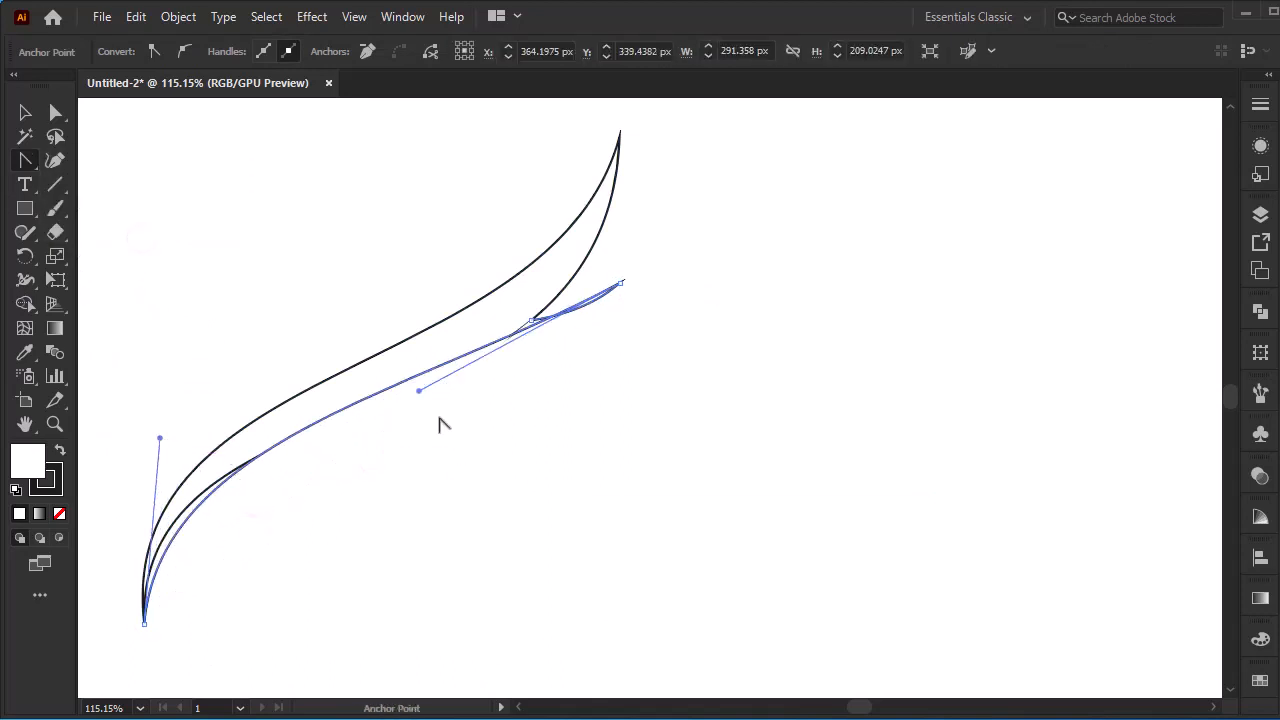
left_click_drag(419, 391, 476, 497)
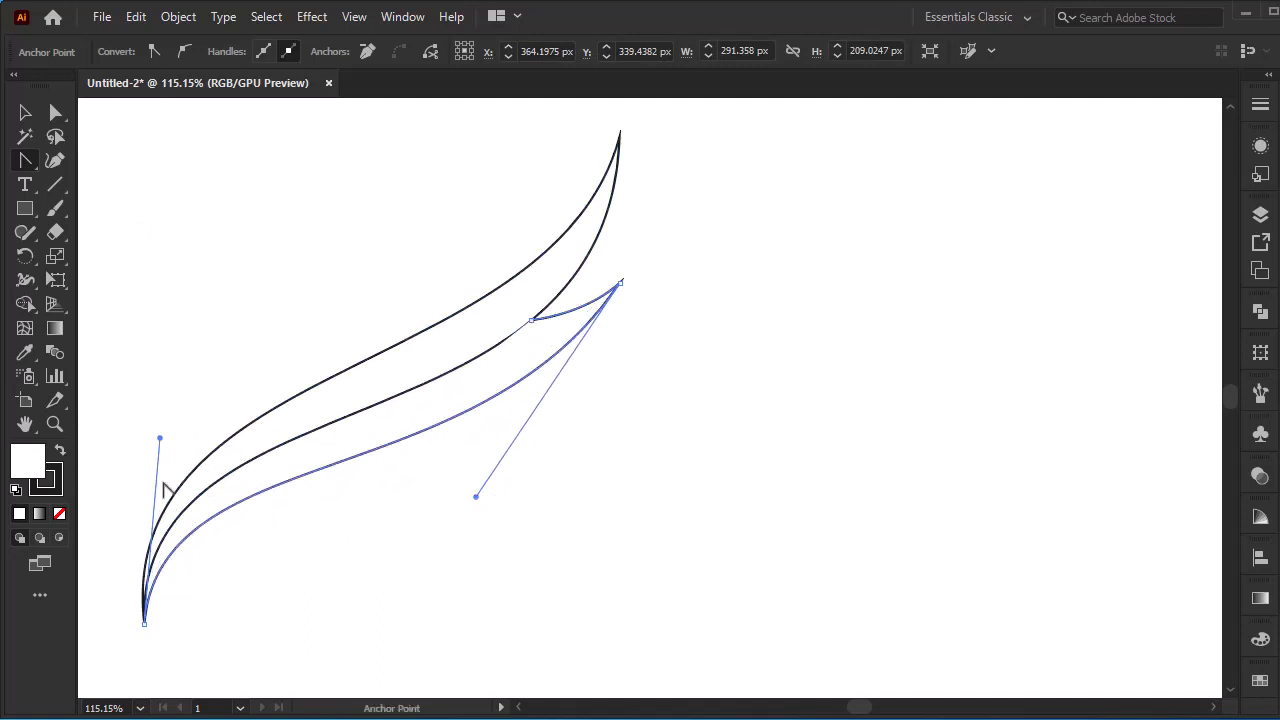
left_click_drag(160, 440, 165, 433)
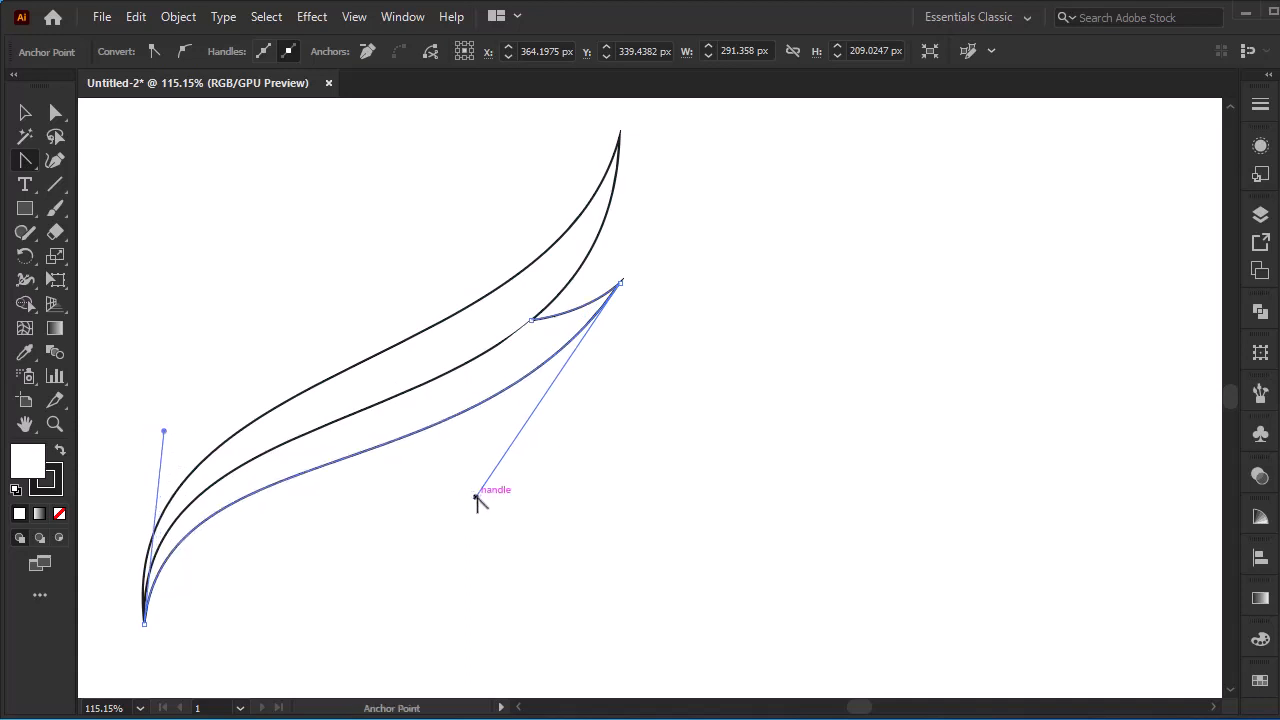
left_click_drag(477, 498, 476, 508)
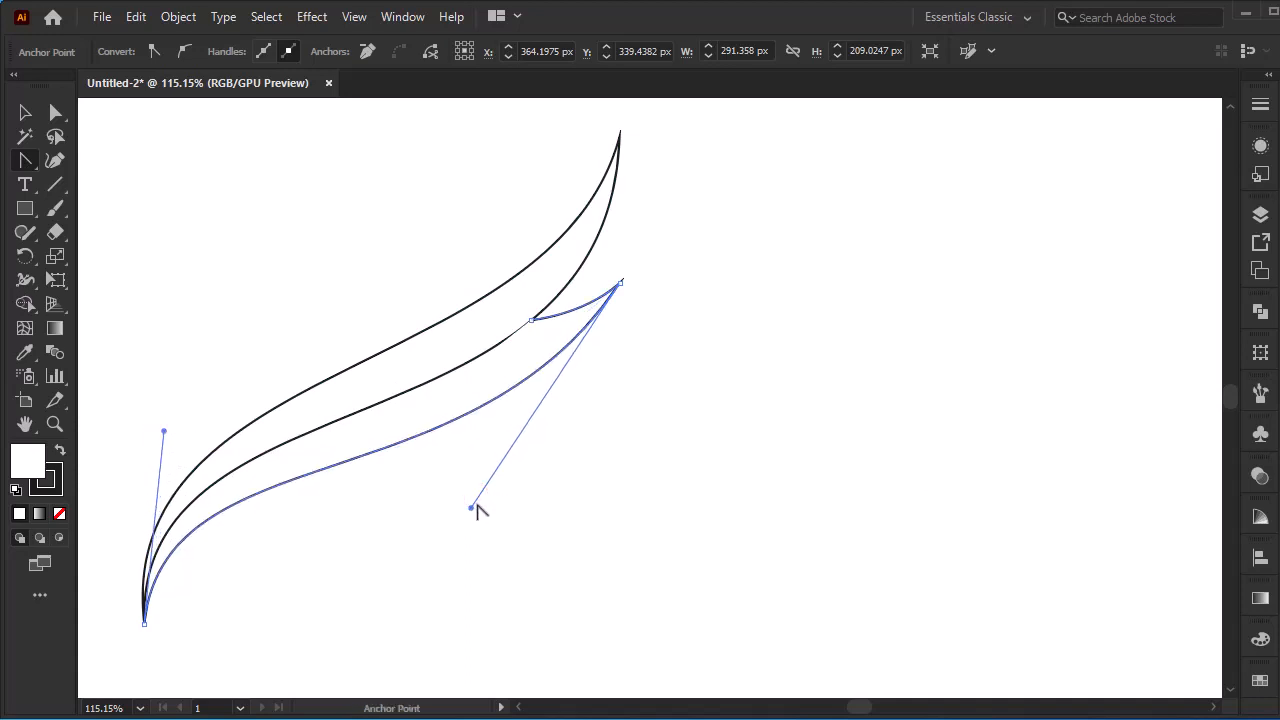
Step: Draw the third feather with the Pen tool from the second feather's lower edge to a curved tip and straight back to the shared base
left_click_drag(25, 160, 89, 158)
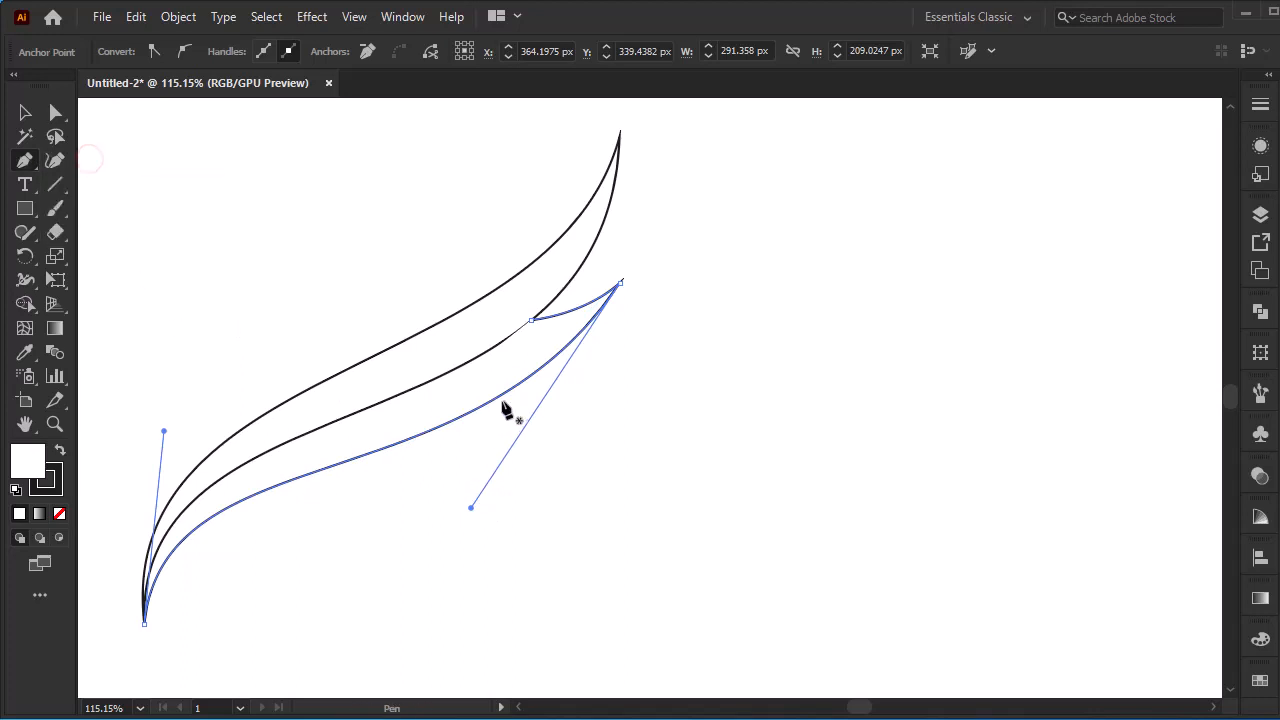
left_click(495, 400)
key("F9")
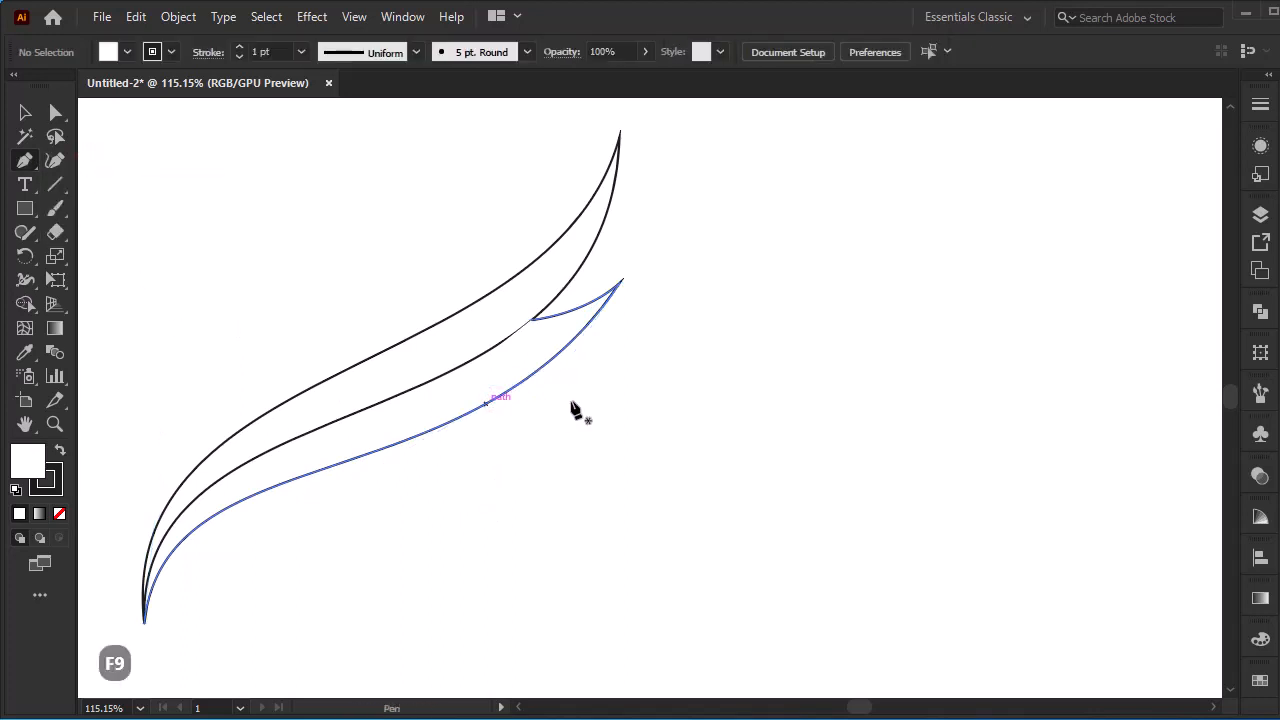
left_click_drag(485, 403, 598, 388)
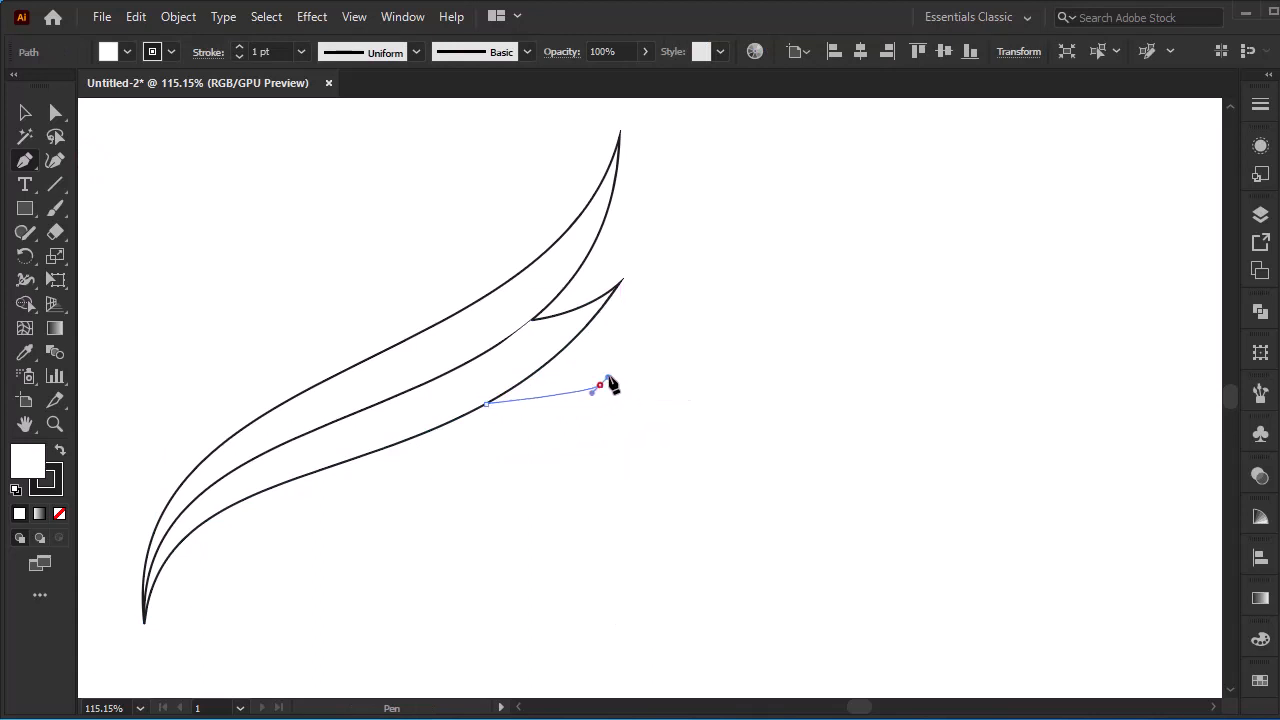
left_click_drag(655, 357, 655, 357)
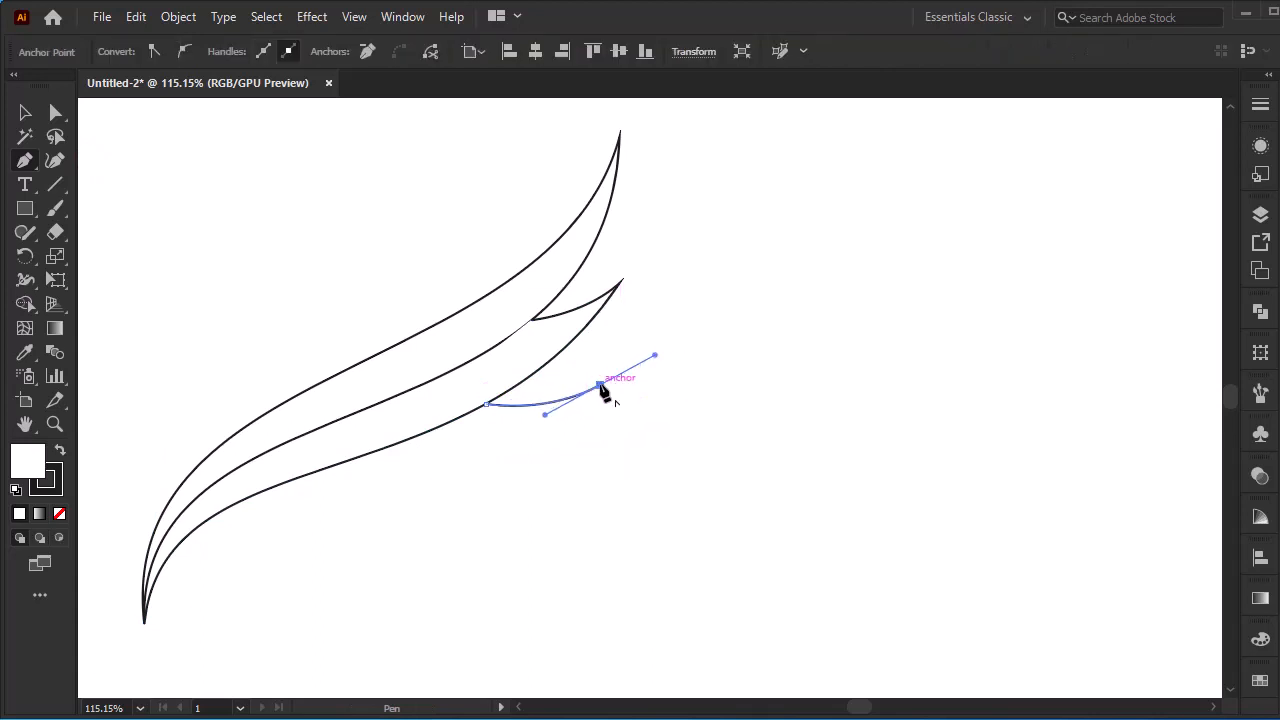
left_click(601, 386)
left_click(148, 624)
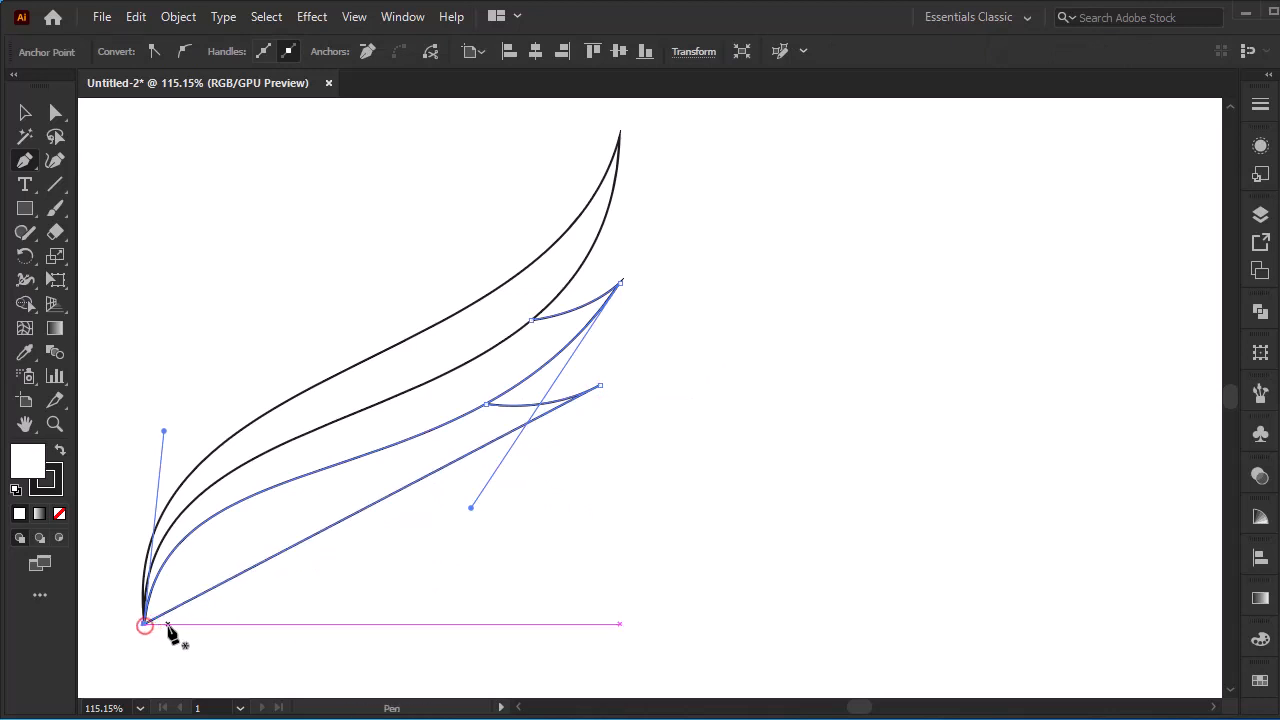
Step: Bend the third feather's straight lower edge into an S-curve below the second feather, using the Anchor Point tool
left_click_drag(25, 160, 95, 232)
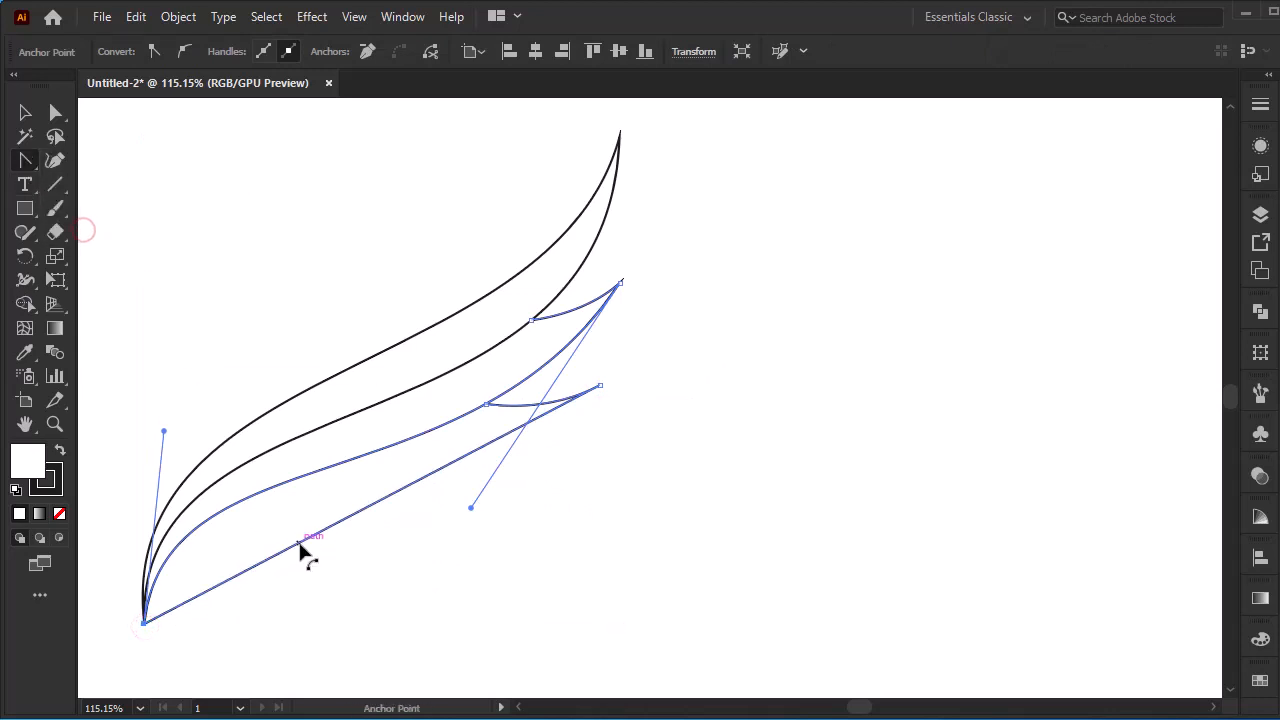
left_click_drag(300, 543, 214, 452)
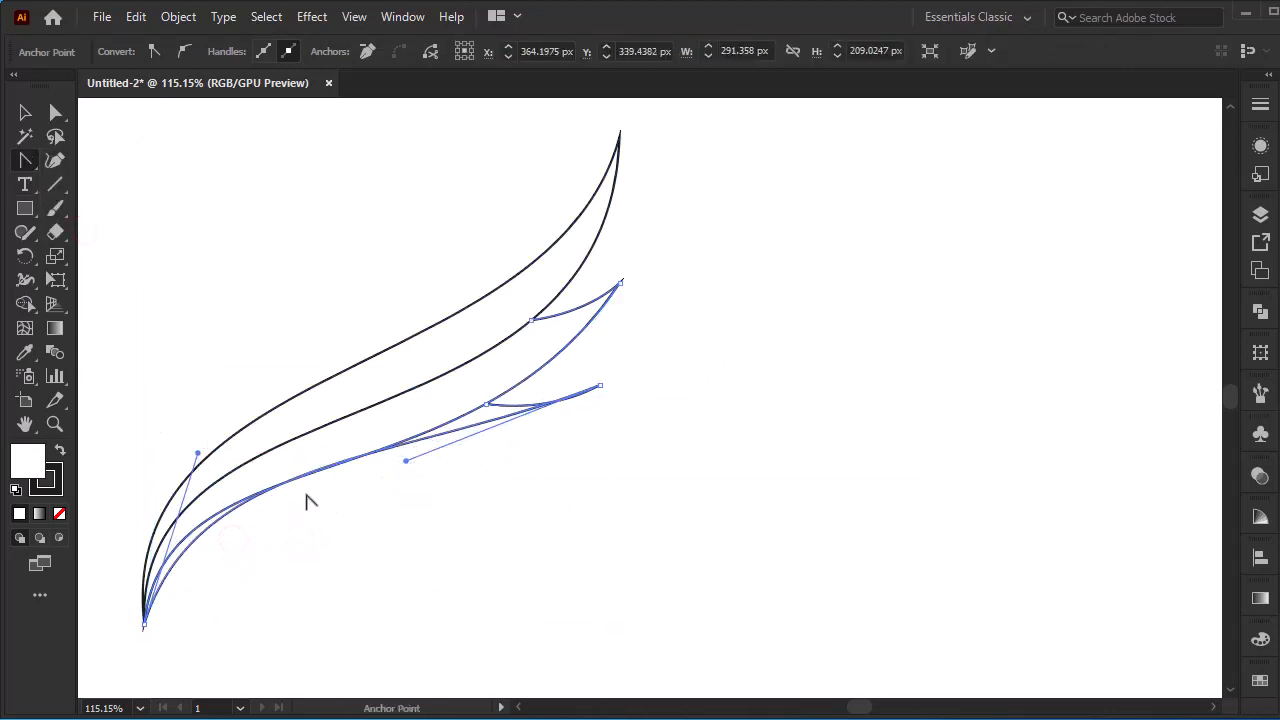
left_click_drag(406, 462, 434, 564)
left_click_drag(199, 456, 236, 438)
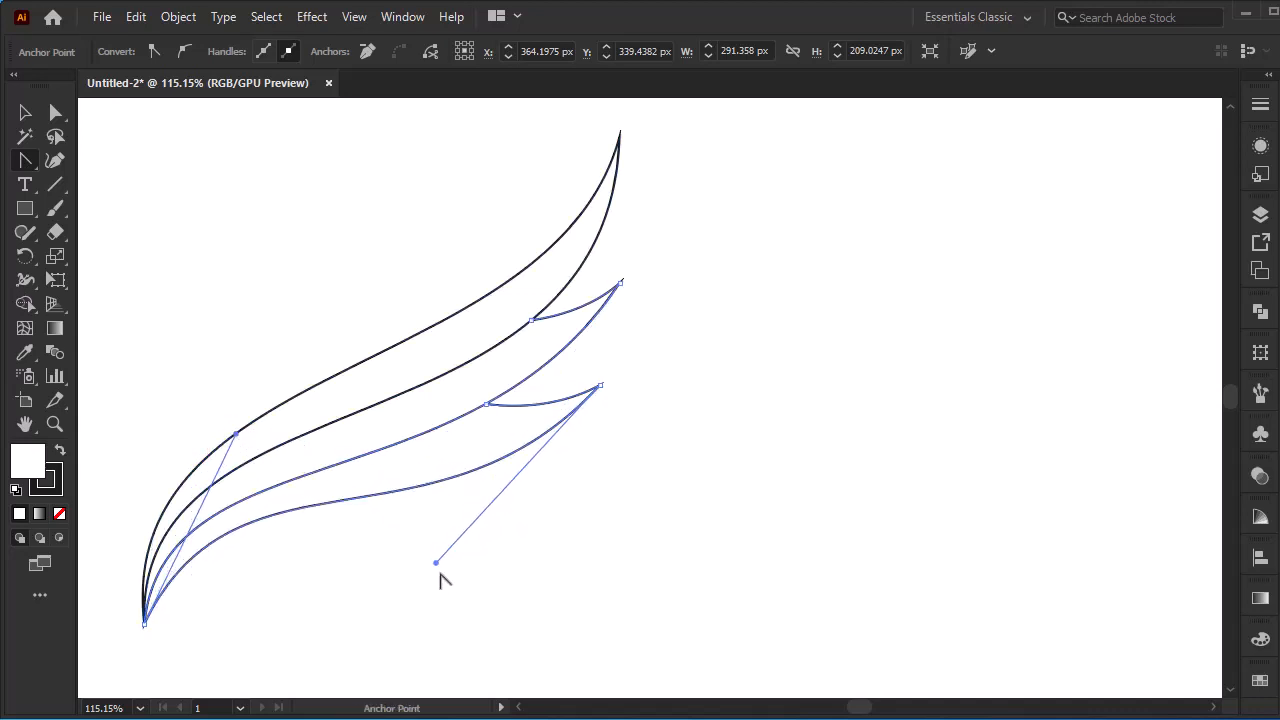
left_click_drag(437, 566, 430, 556)
Step: Move the third feather's tip slightly upward, refine both handles of its lower edge, and deselect it
left_click(55, 112)
left_click(655, 370)
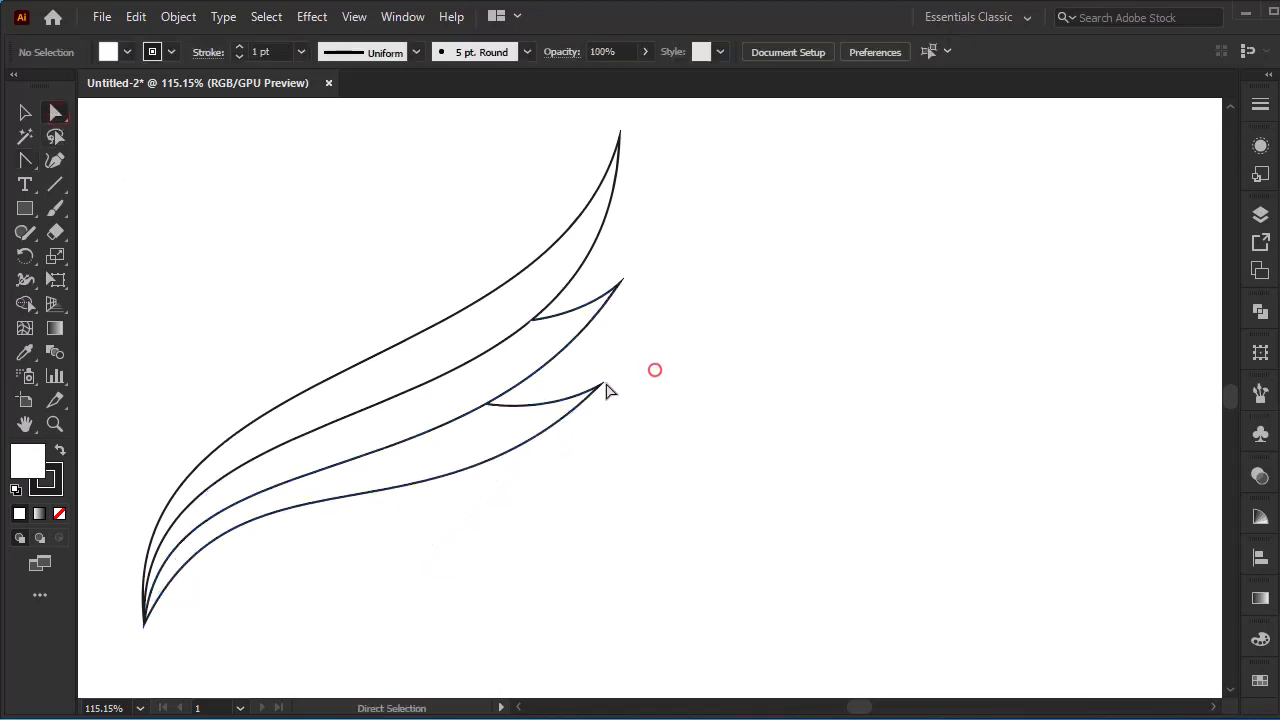
left_click_drag(603, 386, 600, 382)
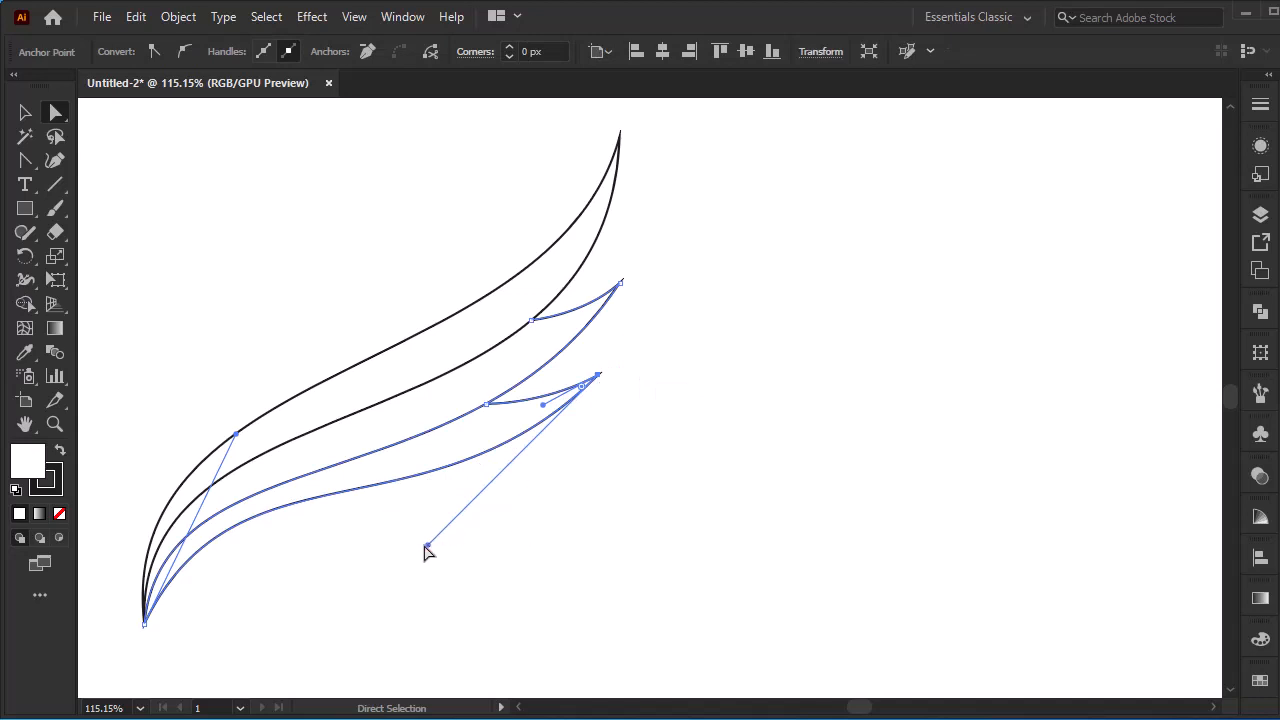
left_click_drag(426, 548, 441, 557)
left_click_drag(236, 432, 221, 426)
left_click(28, 115)
left_click(283, 214)
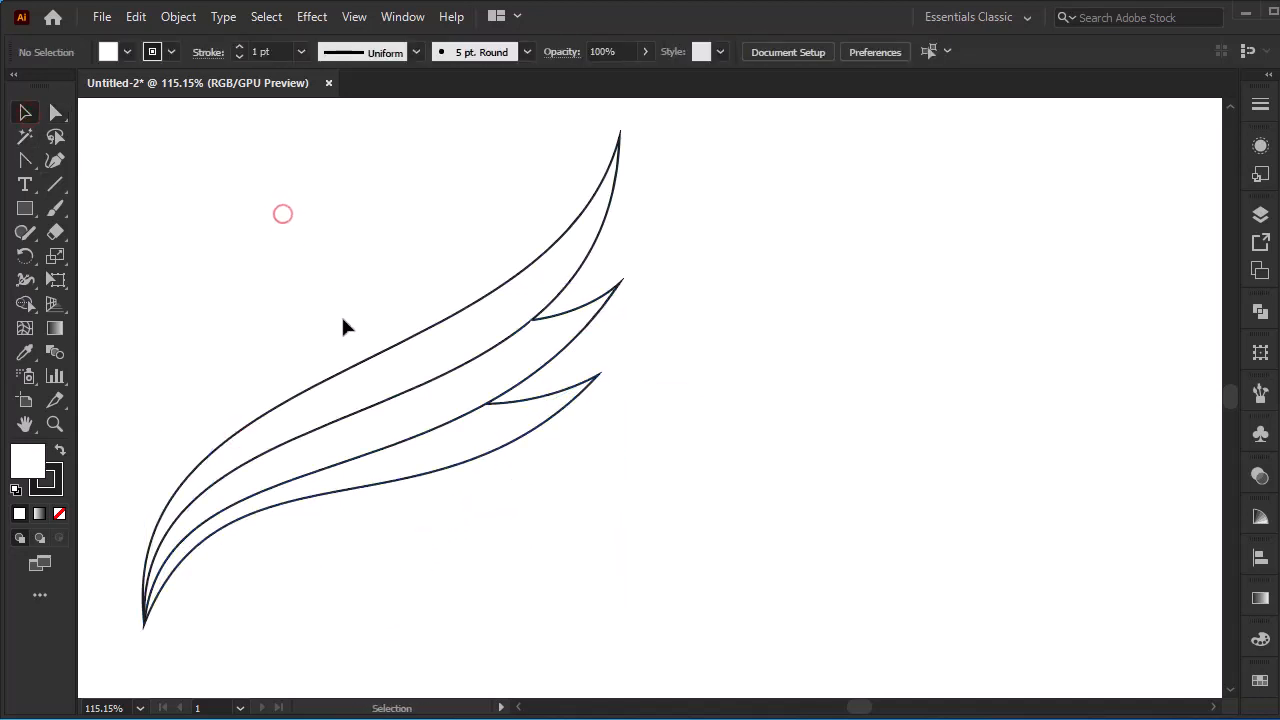
Step: Draw the fourth feather with the Pen tool from the third feather's lower edge to a curved tip and straight back to the shared base
left_click(25, 160)
left_click(92, 158)
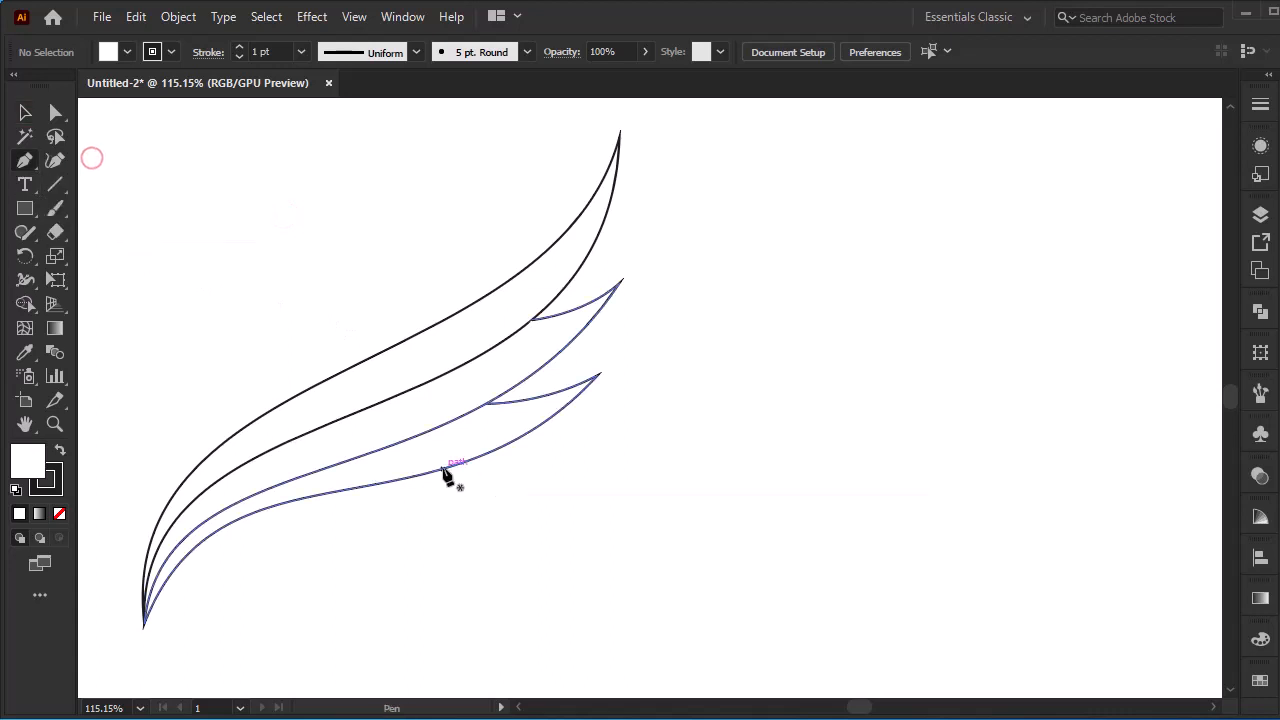
left_click(443, 469)
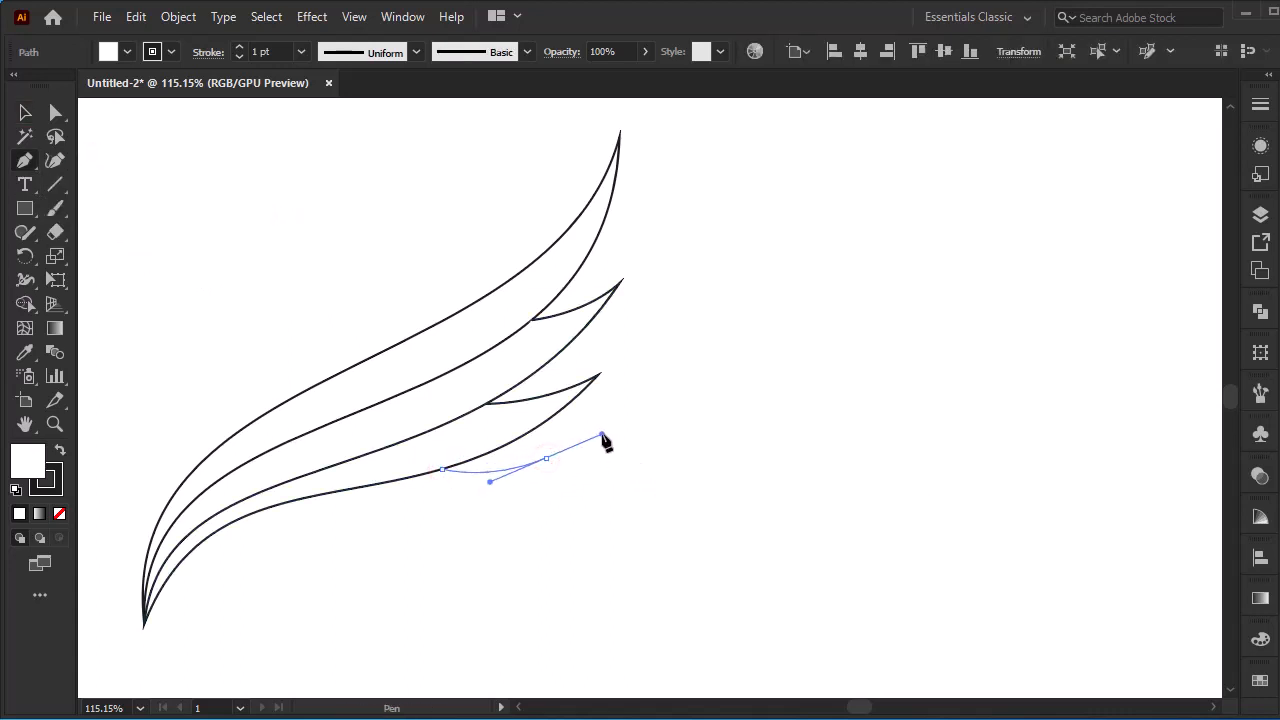
left_click_drag(595, 436, 593, 438)
left_click(546, 458)
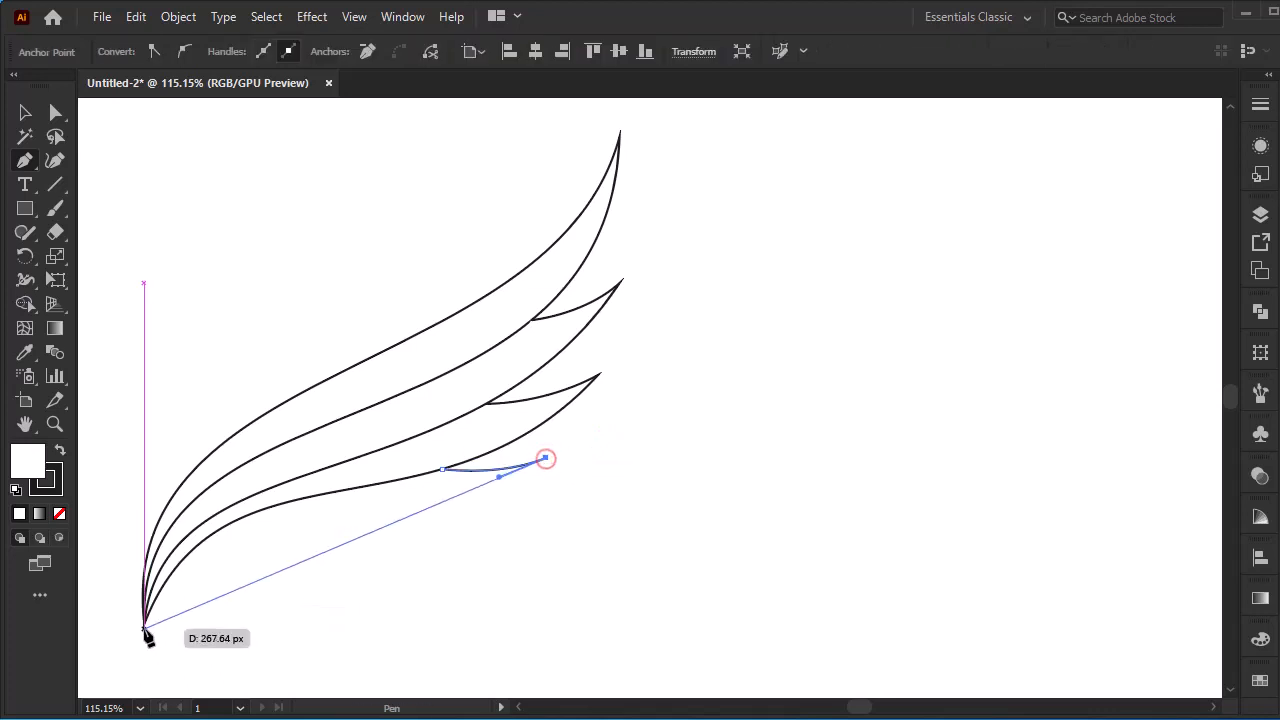
left_click(144, 622)
Step: Bend the fourth feather's straight lower edge into an S-curve below the third feather with the Anchor Point tool, and deselect it
left_click(25, 160)
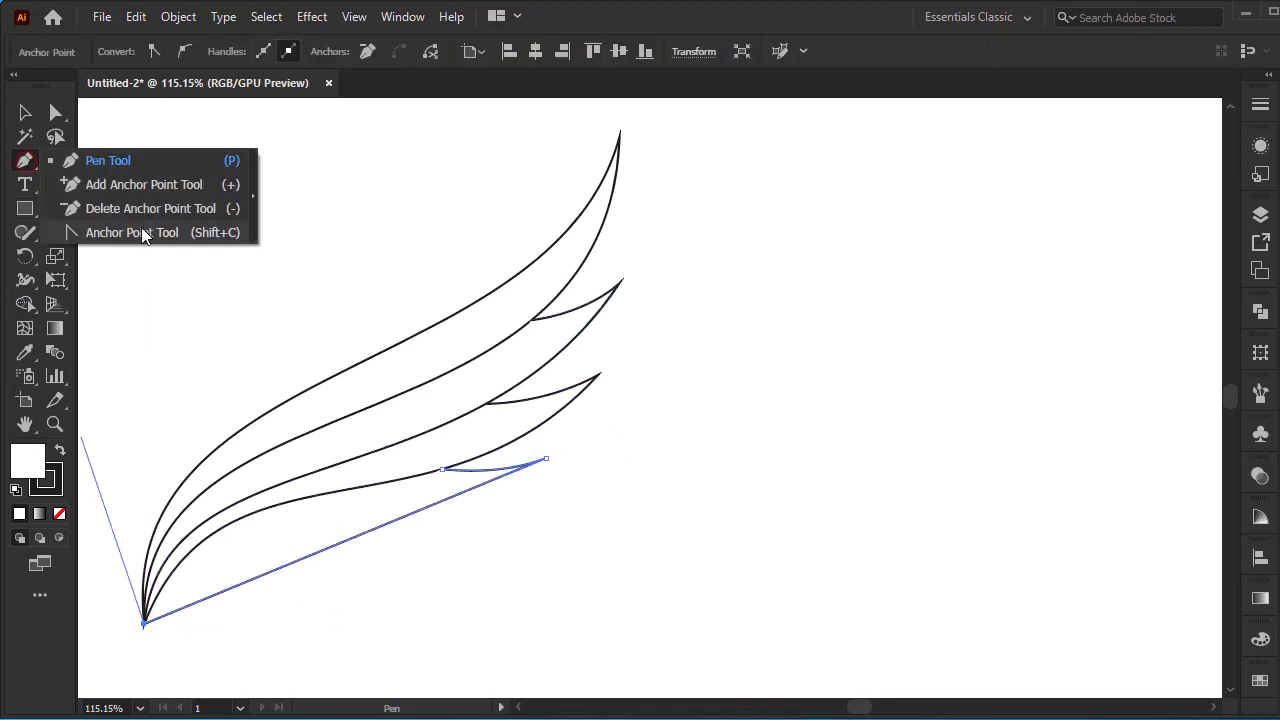
left_click(140, 227)
left_click_drag(268, 571, 206, 533)
left_click_drag(370, 497, 389, 572)
left_click_drag(193, 518, 234, 470)
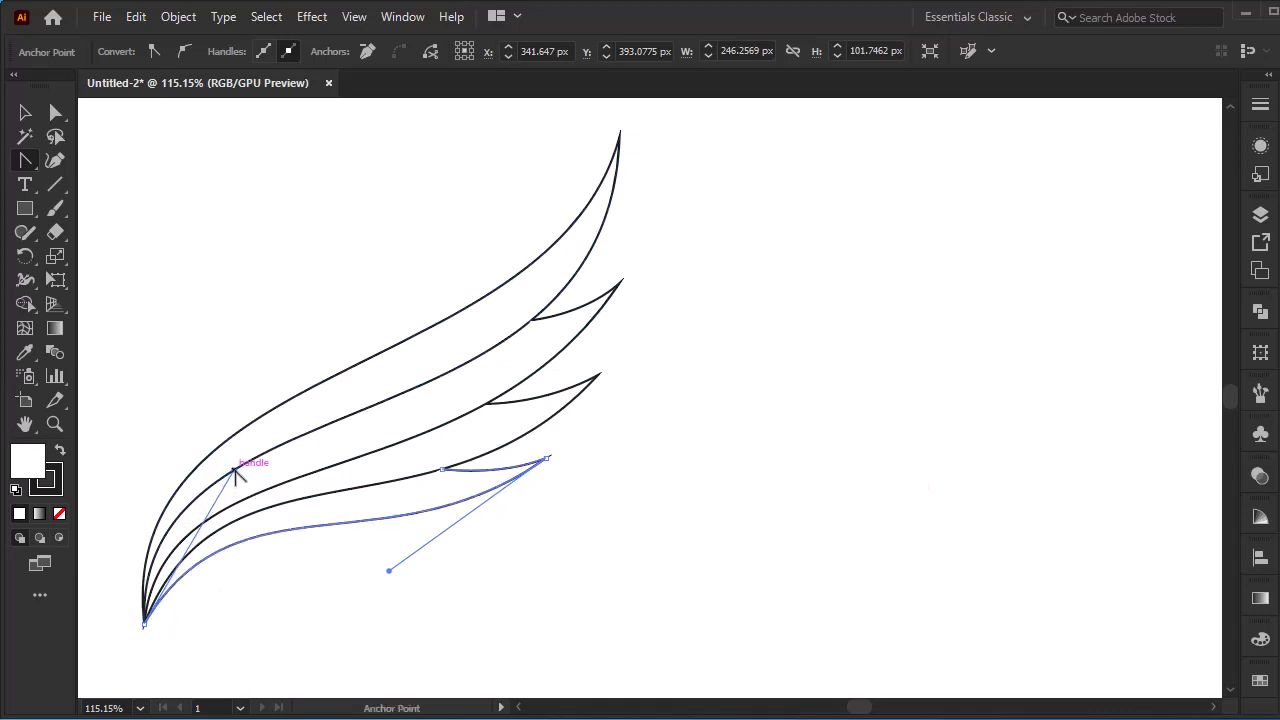
left_click_drag(389, 576, 394, 586)
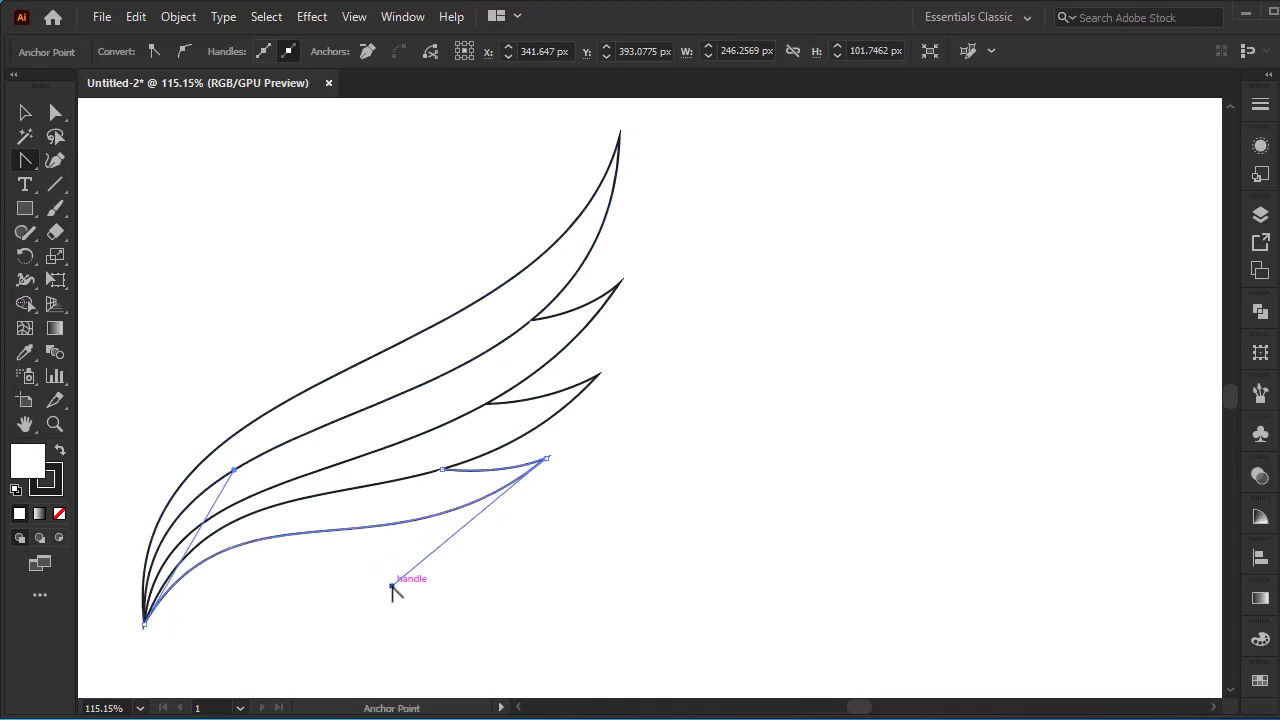
left_click(25, 112)
left_click(352, 217)
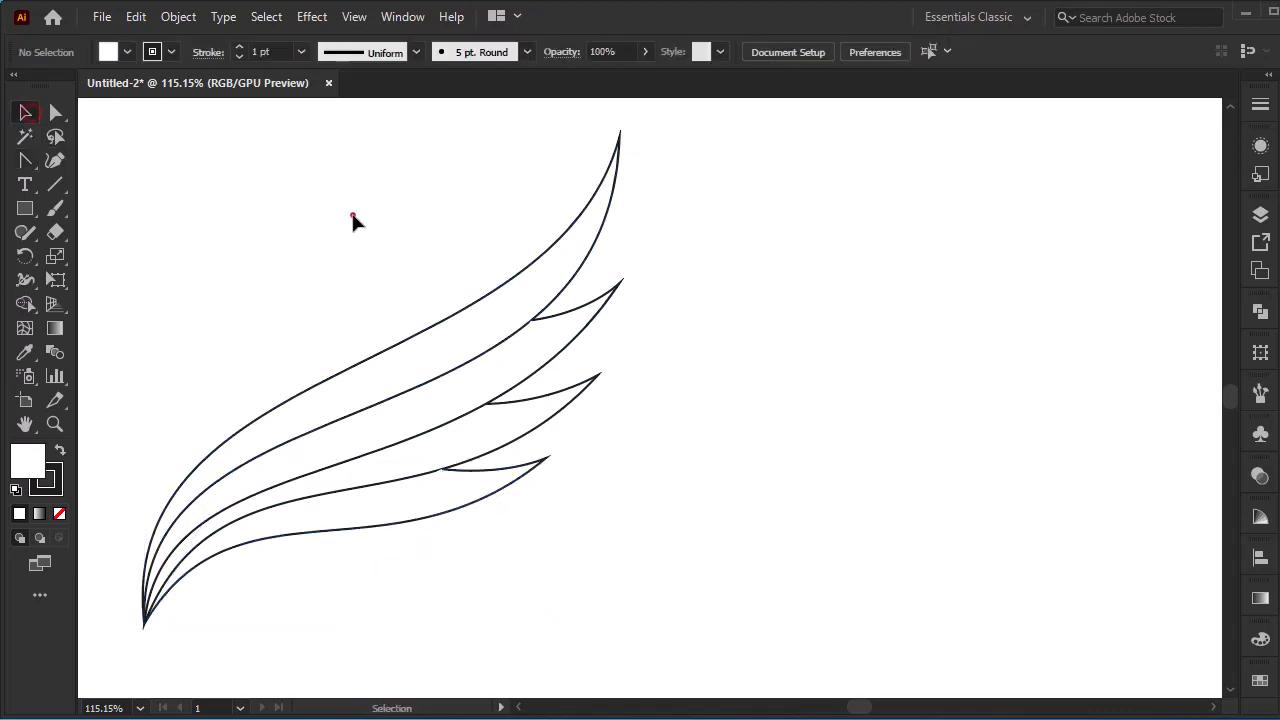
key("F9")
right_click(25, 167)
left_click(103, 163)
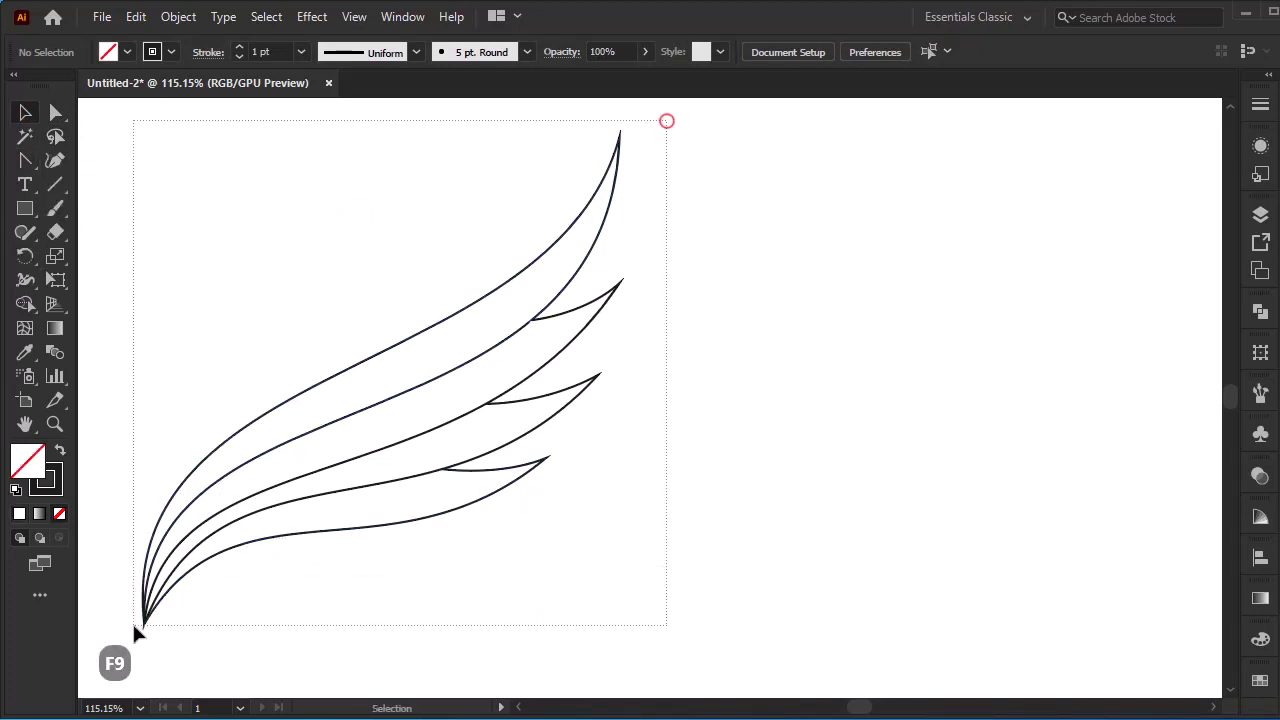
Step: Select all four feathers, make the wing narrower and taller, and reposition it on the artboard
left_click_drag(134, 627, 136, 627)
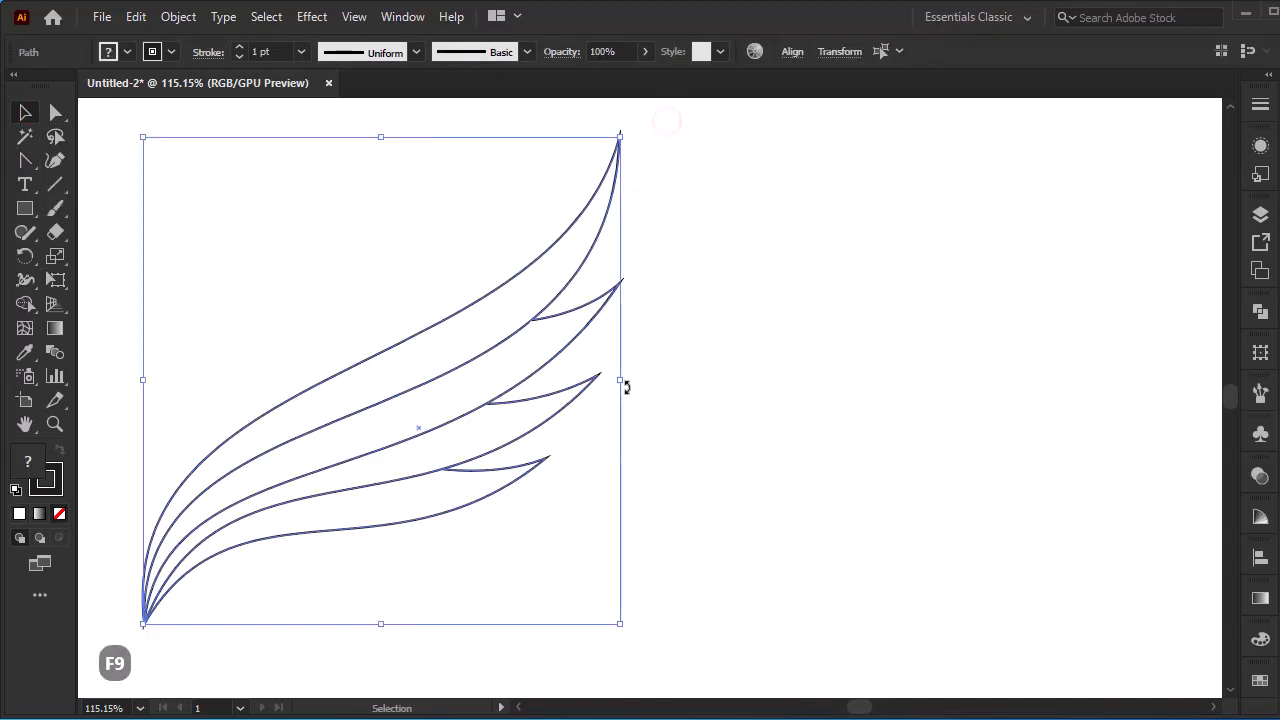
left_click_drag(621, 380, 541, 429)
left_click_drag(340, 626, 342, 677)
left_click_drag(341, 135, 342, 121)
left_click_drag(372, 457, 408, 447)
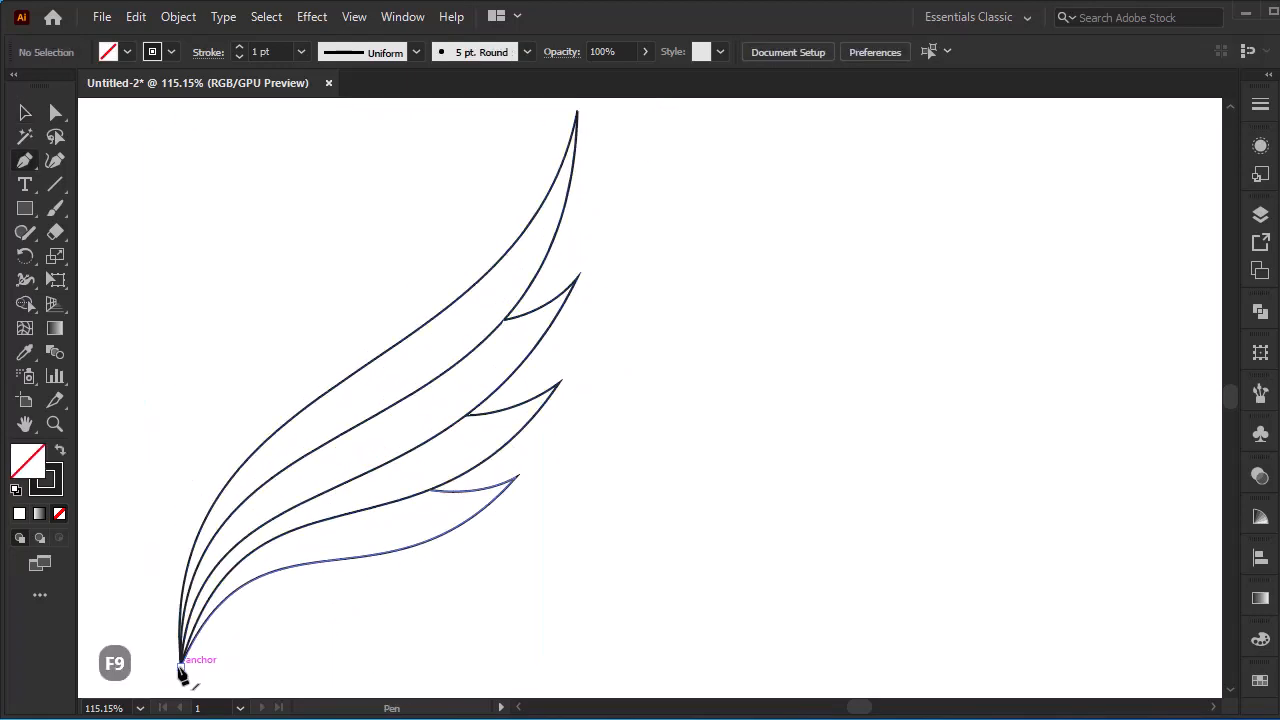
Step: Draw the bird's throat with the Pen tool, curving from the shared base to the beak tip, and add the beak's curved upper edge
mouse_move(180, 666)
left_mouse_down()
mouse_move(267, 498)
mouse_move(356, 455)
mouse_move(483, 571)
mouse_move(458, 562)
left_mouse_up()
left_click(363, 459)
left_click_drag(363, 459, 517, 520)
key("z")
key("space")
left_click_drag(432, 528, 822, 480)
Step: Continue the head outline with a straight Pen segment from the top of the beak to a crest tip at the back of the head
left_click(27, 161)
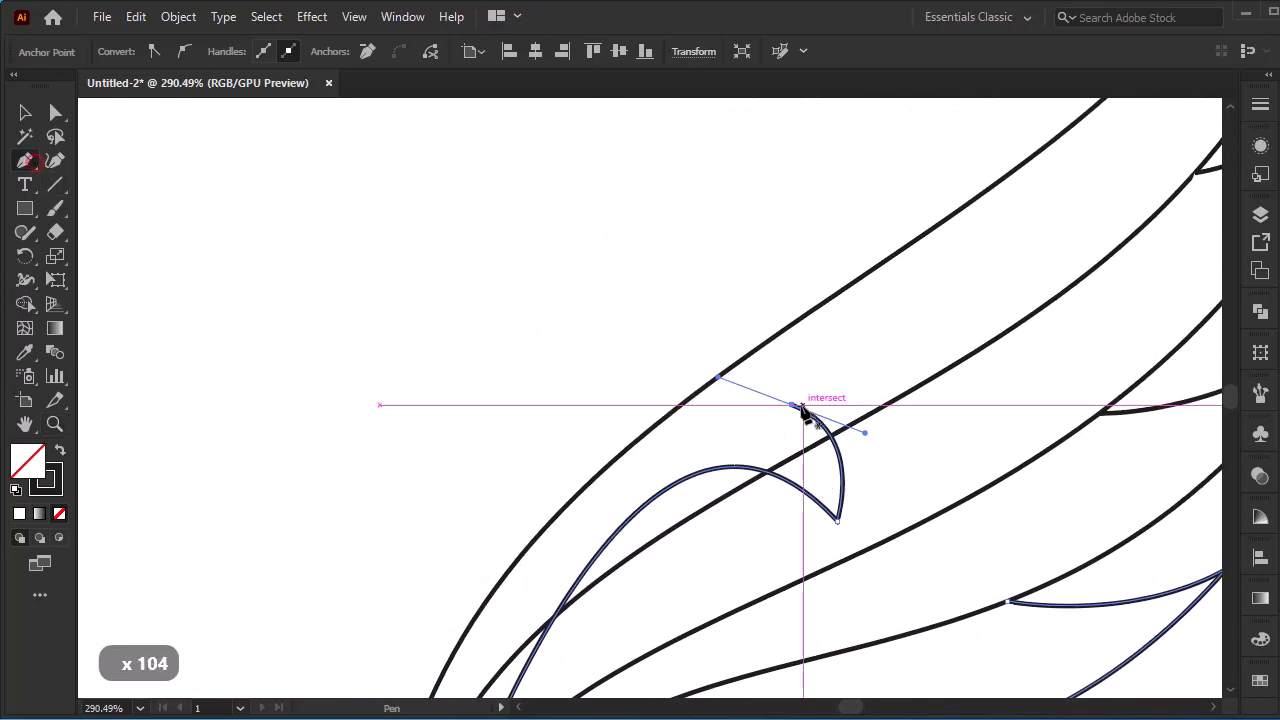
left_click_drag(793, 408, 523, 340)
left_click(528, 338)
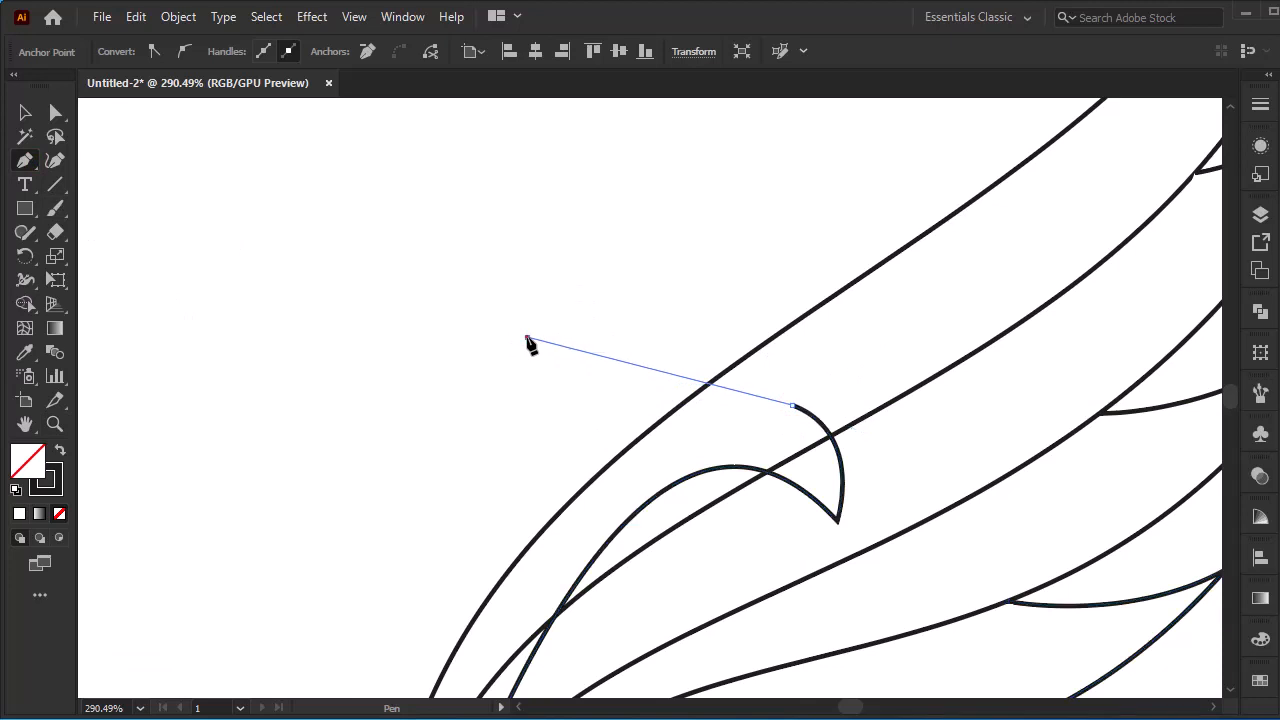
Step: Bend the straight top of the head into a soft S-curve with the Anchor Point tool and refine both of its handles
right_click(17, 161)
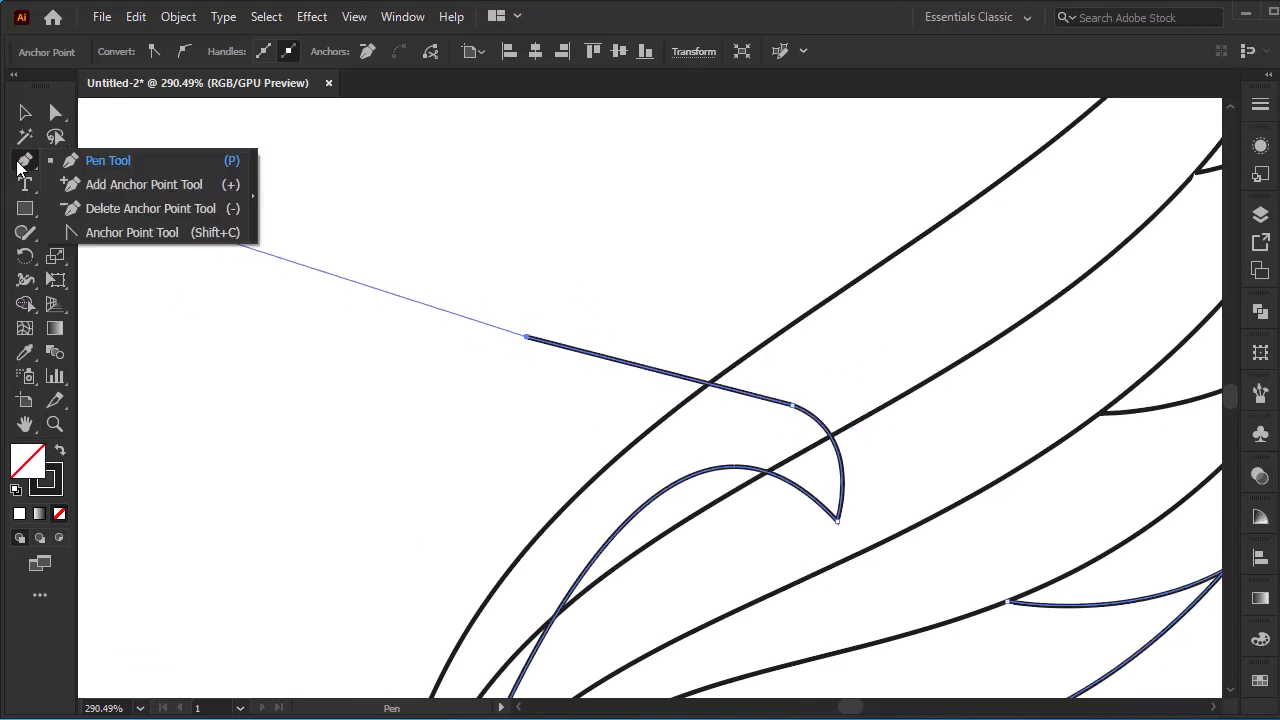
left_click(105, 232)
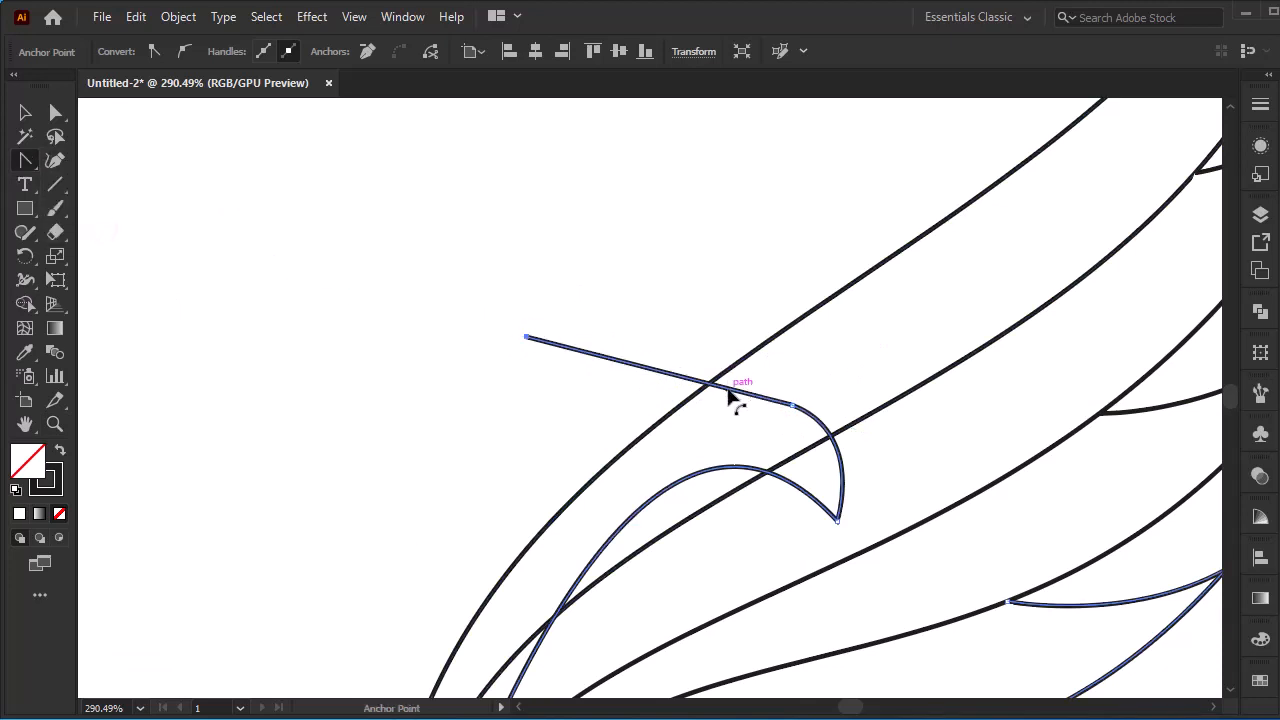
left_click_drag(731, 388, 762, 338)
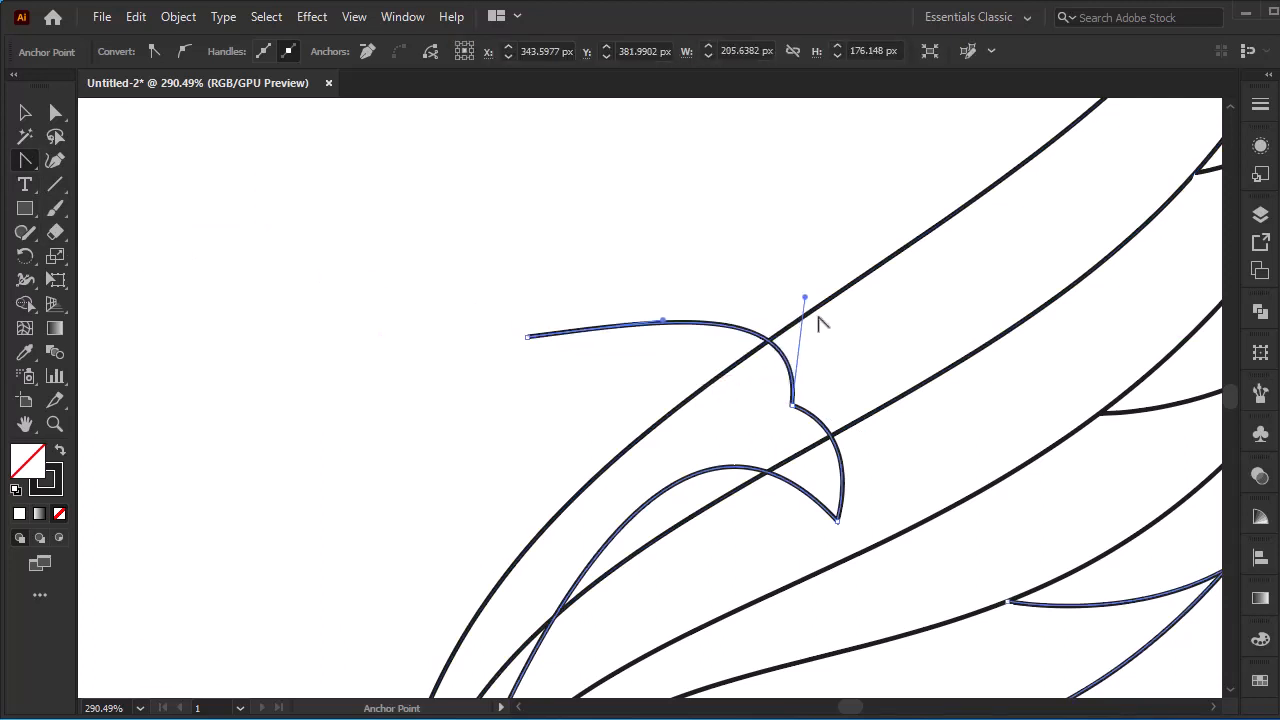
mouse_move(803, 297)
left_mouse_down()
mouse_move(823, 288)
mouse_move(818, 298)
left_mouse_up()
left_click_drag(662, 323, 634, 361)
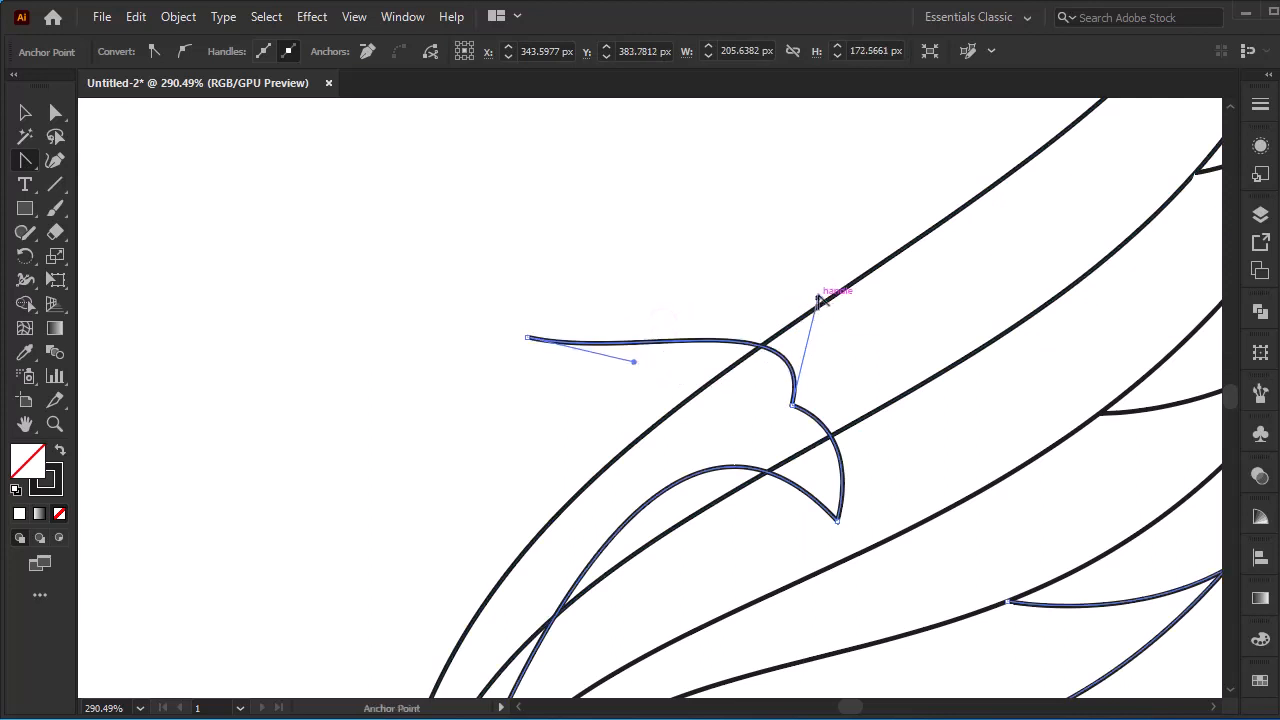
left_click_drag(818, 300, 802, 291)
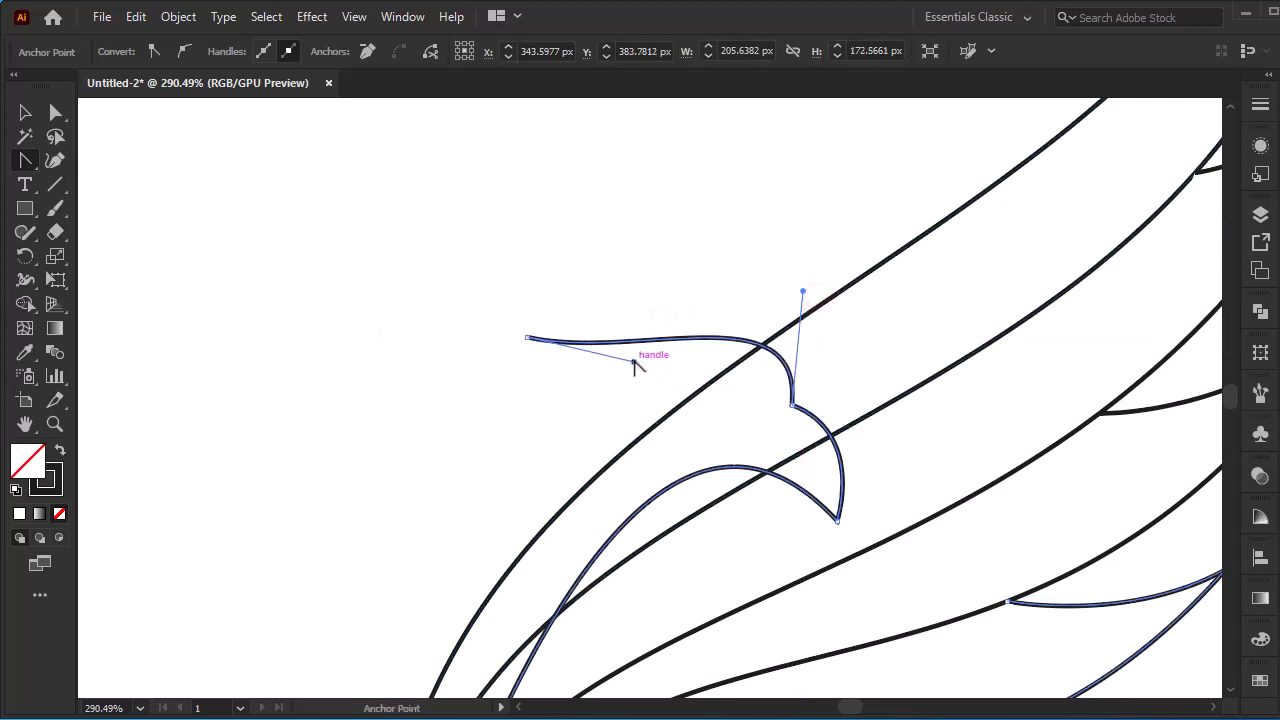
left_click_drag(633, 361, 634, 371)
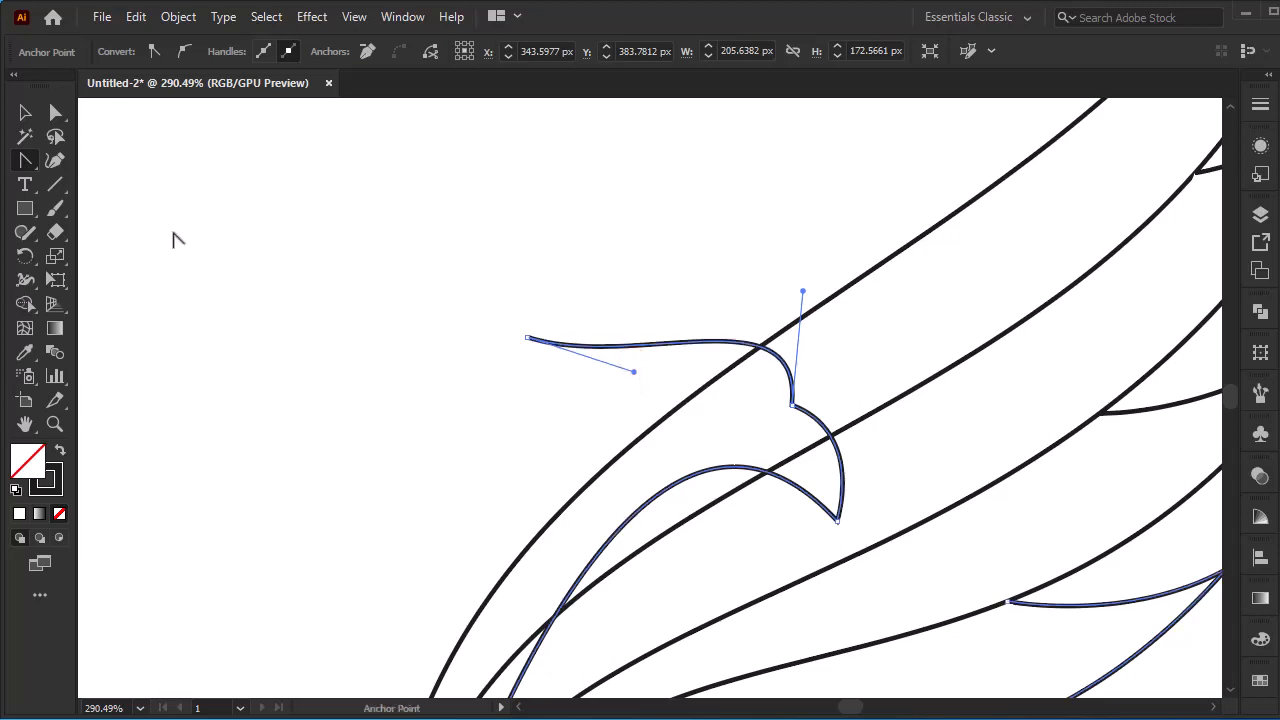
Step: Continue the outline from the crest tip with a short curved Pen segment underneath, ending in a corner point
right_click(25, 160)
left_click(29, 114)
left_click(252, 171)
right_click(25, 161)
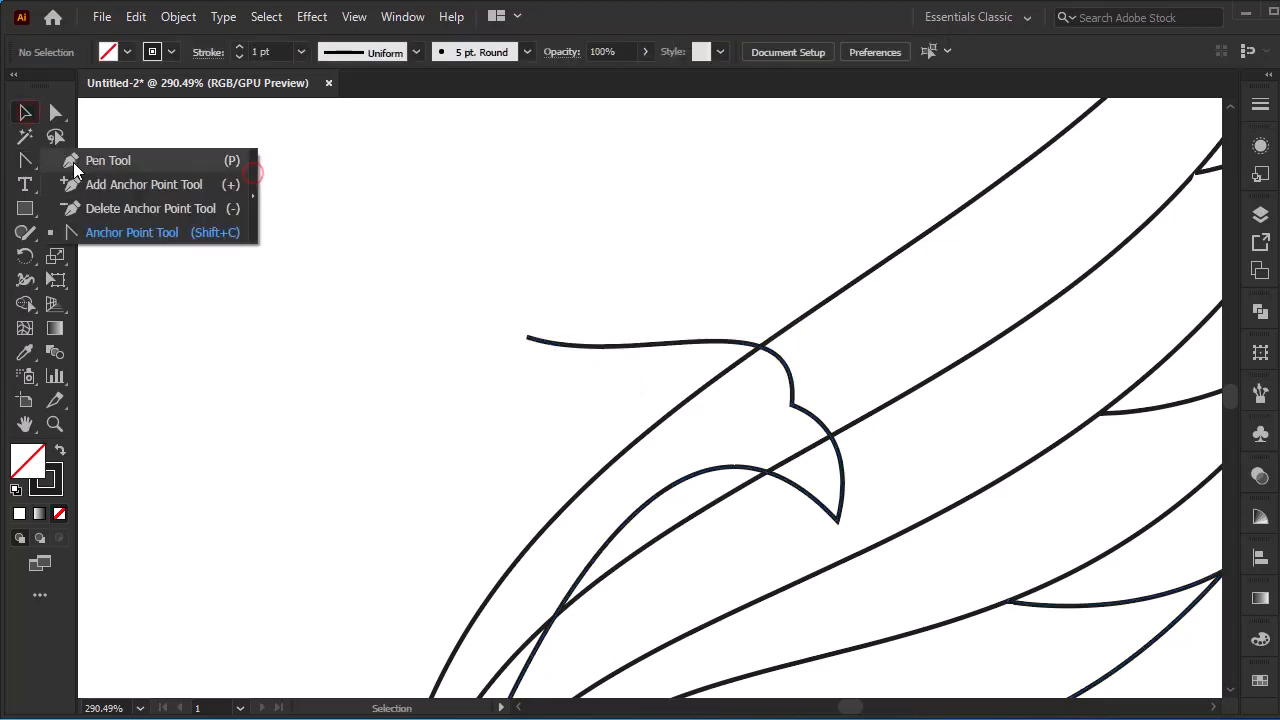
left_click(77, 162)
left_click(527, 338)
mouse_move(541, 355)
left_mouse_down()
mouse_move(607, 376)
mouse_move(571, 371)
mouse_move(590, 375)
left_mouse_up()
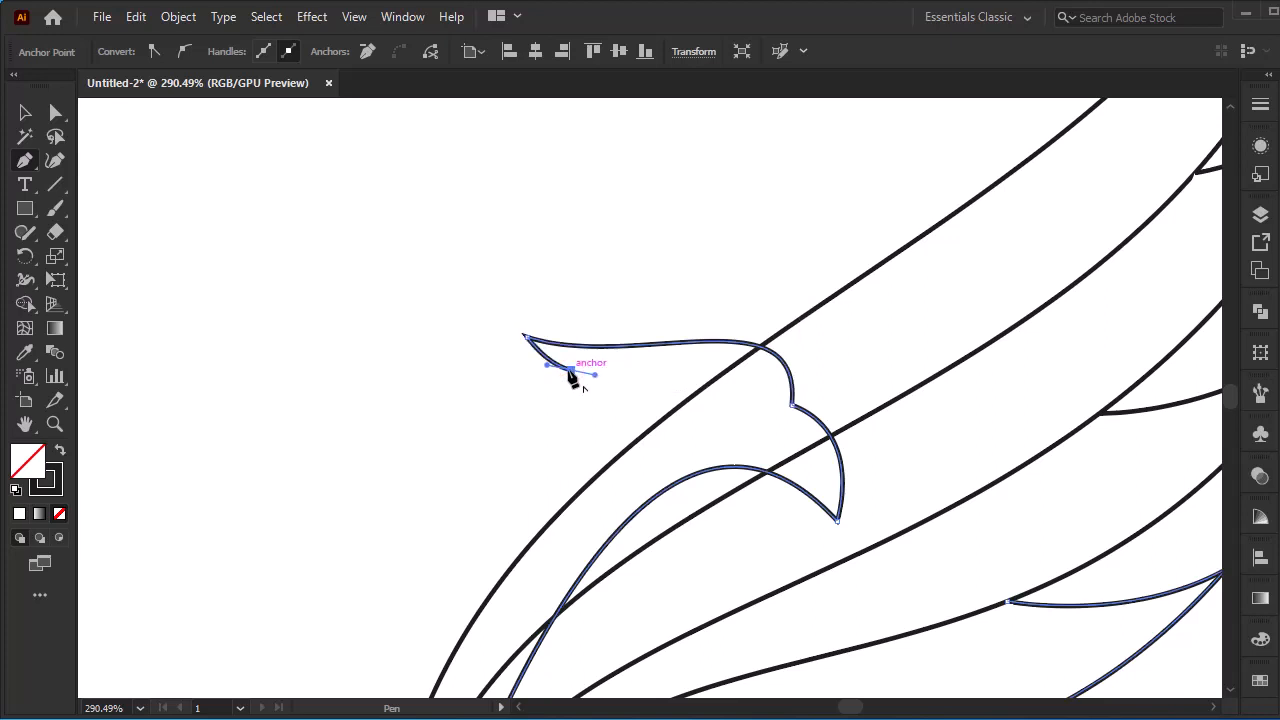
left_click(569, 370)
Step: Finish the back of the neck with a curve to a second tuft, a short notch, and a curve down to the shared base
scroll(463, 343, "down", 13)
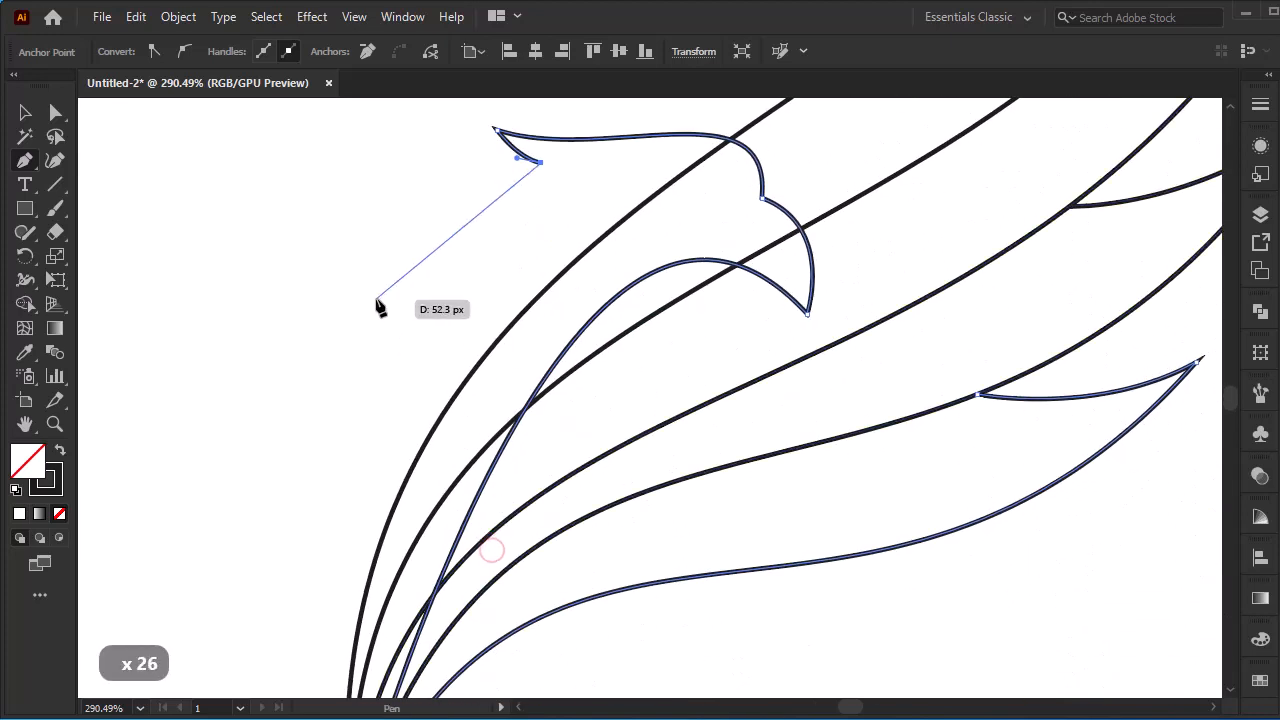
key("F9")
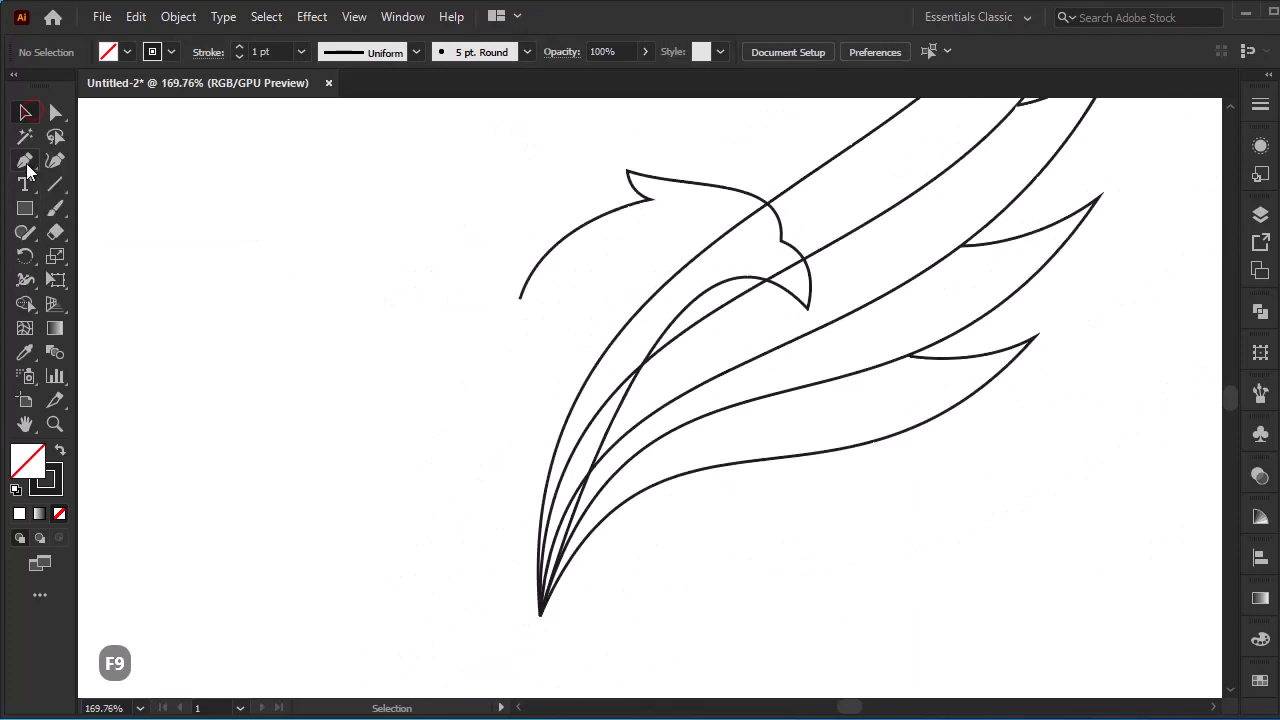
left_click_drag(520, 299, 569, 276)
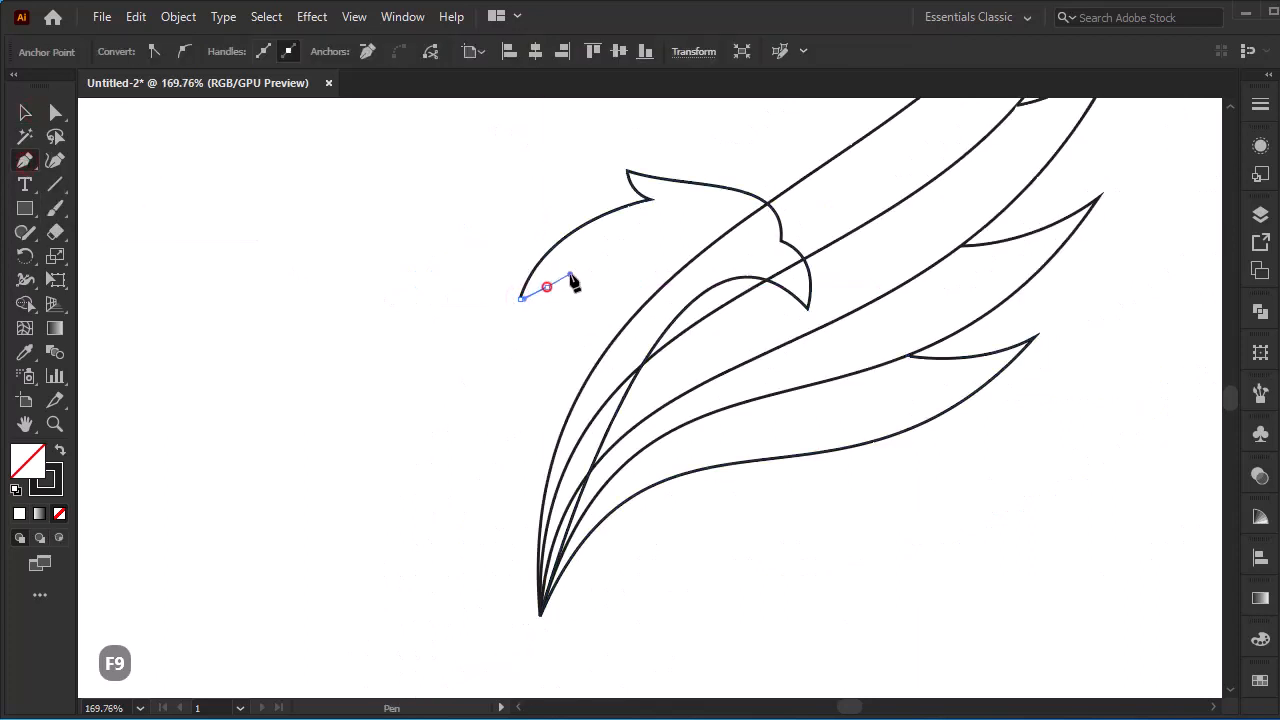
scroll(561, 290, "down", 3)
left_click(442, 295)
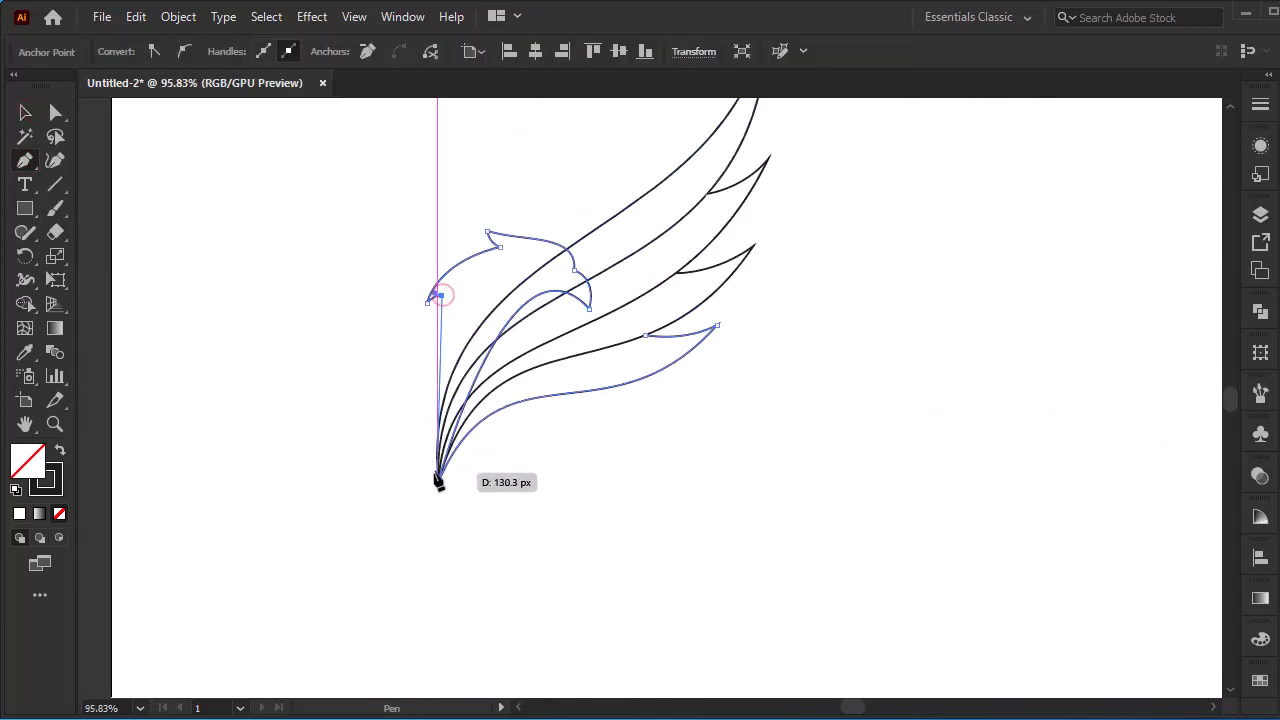
left_click_drag(440, 478, 489, 598)
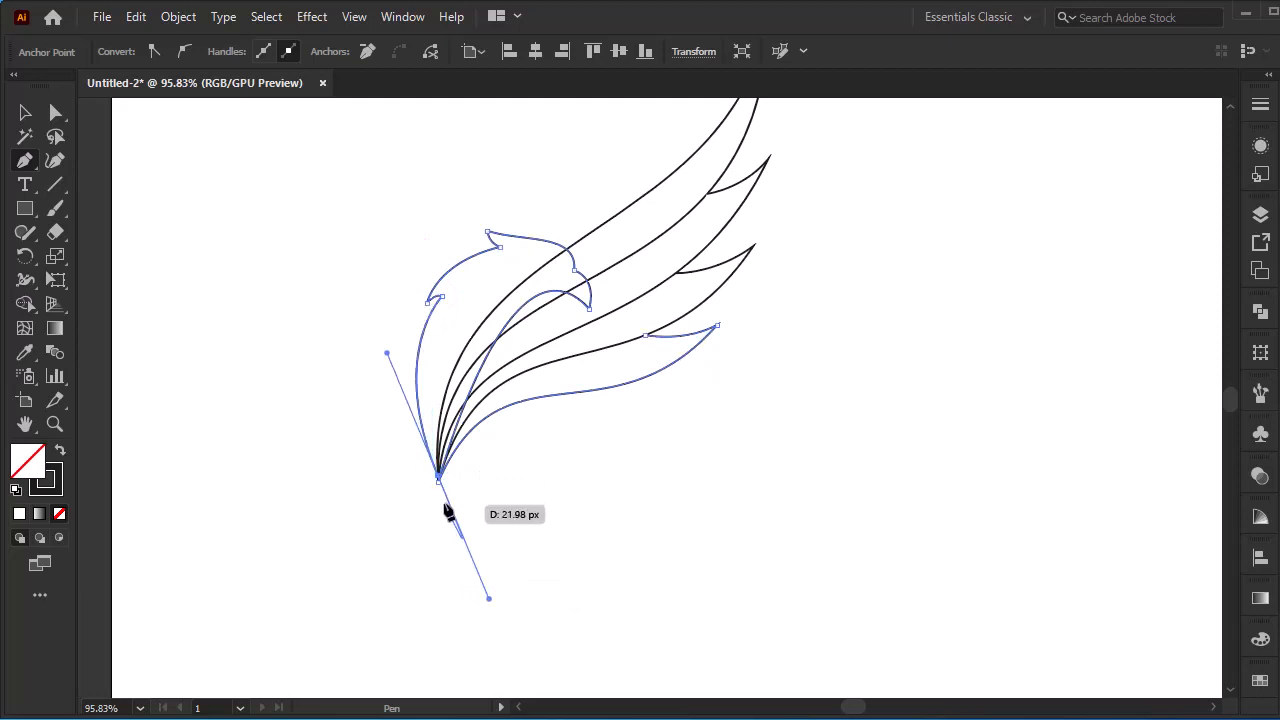
key("v")
Step: Select the whole bird drawing, enlarge it proportionally, and reposition it on the artboard
key("ctrl+0")
left_click_drag(534, 183, 231, 571)
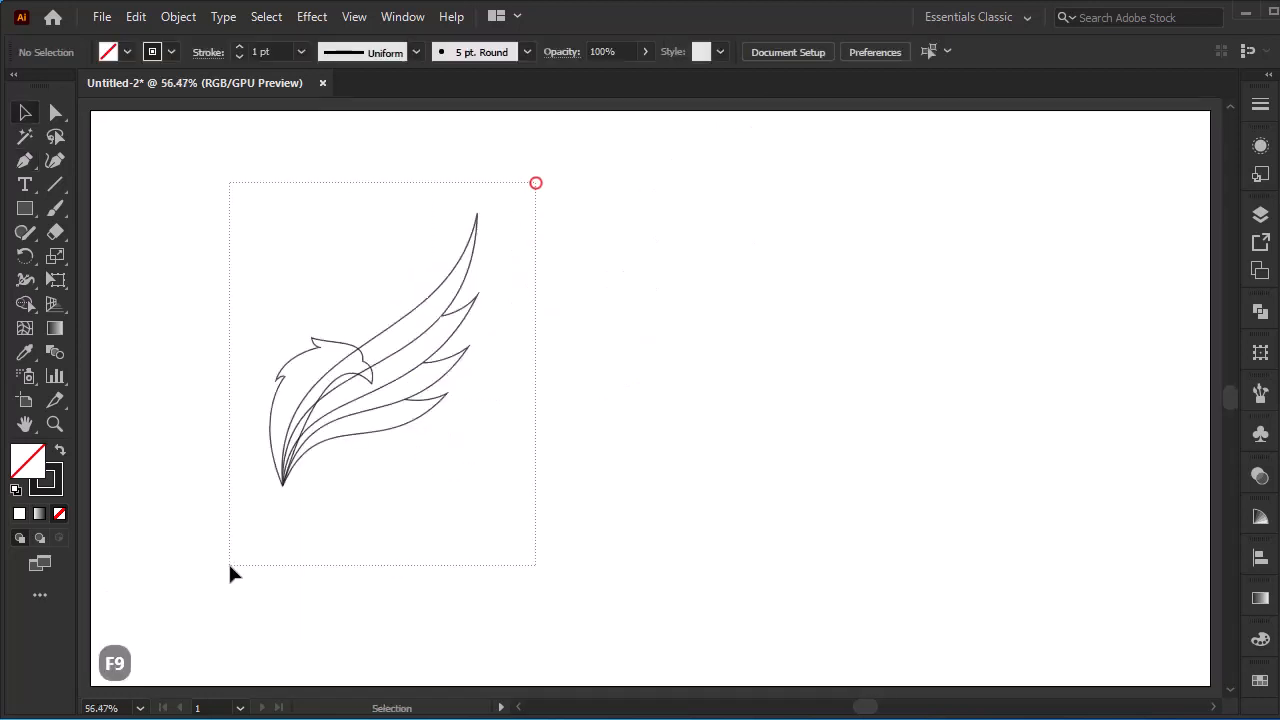
mouse_move(479, 483)
left_mouse_down()
mouse_move(700, 660)
mouse_move(614, 663)
left_mouse_up()
mouse_move(431, 484)
left_mouse_down()
mouse_move(500, 414)
mouse_move(490, 420)
left_mouse_up()
Step: Adjust the throat curve's handle with the Anchor Point tool so the lower throat follows the first feather's upper edge
key("z")
left_click_drag(414, 453, 737, 519)
key("space")
left_click_drag(435, 547, 530, 391)
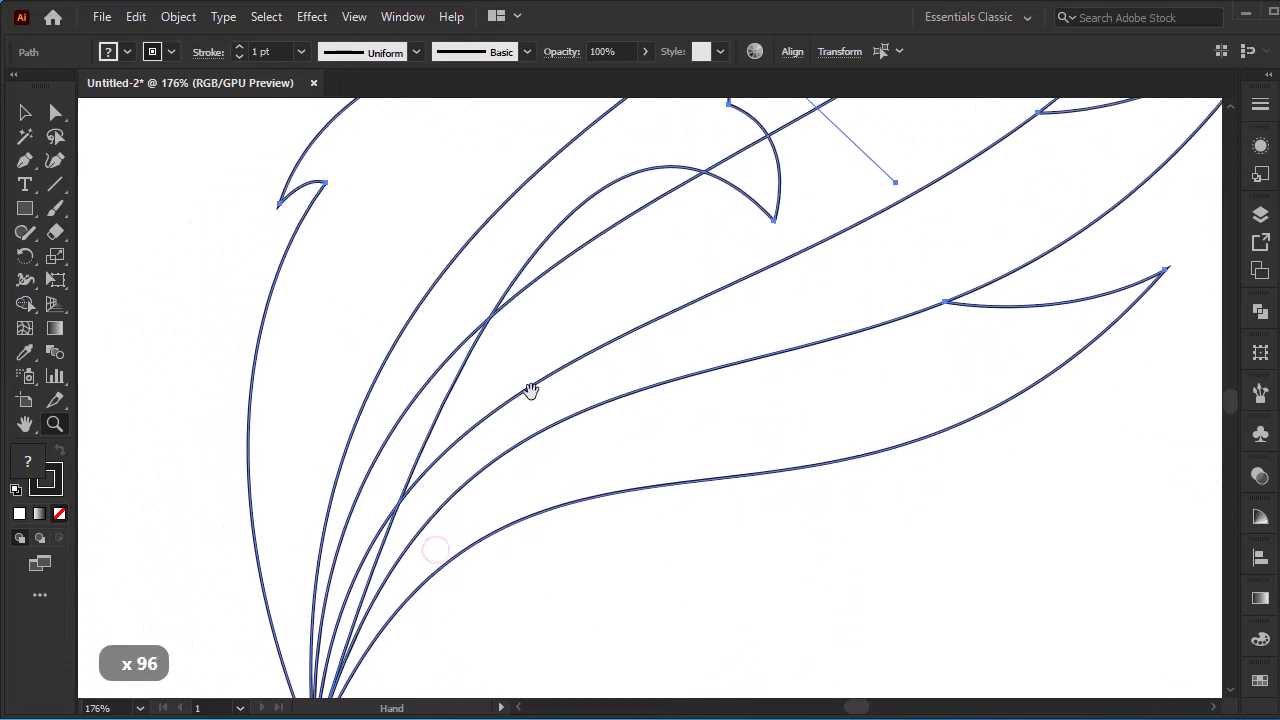
left_click_drag(670, 449, 626, 429)
Step: Select all the linework and merge the head, neck and beak regions into one dark blue shape with the Shape Builder tool
left_click_drag(780, 171, 242, 602)
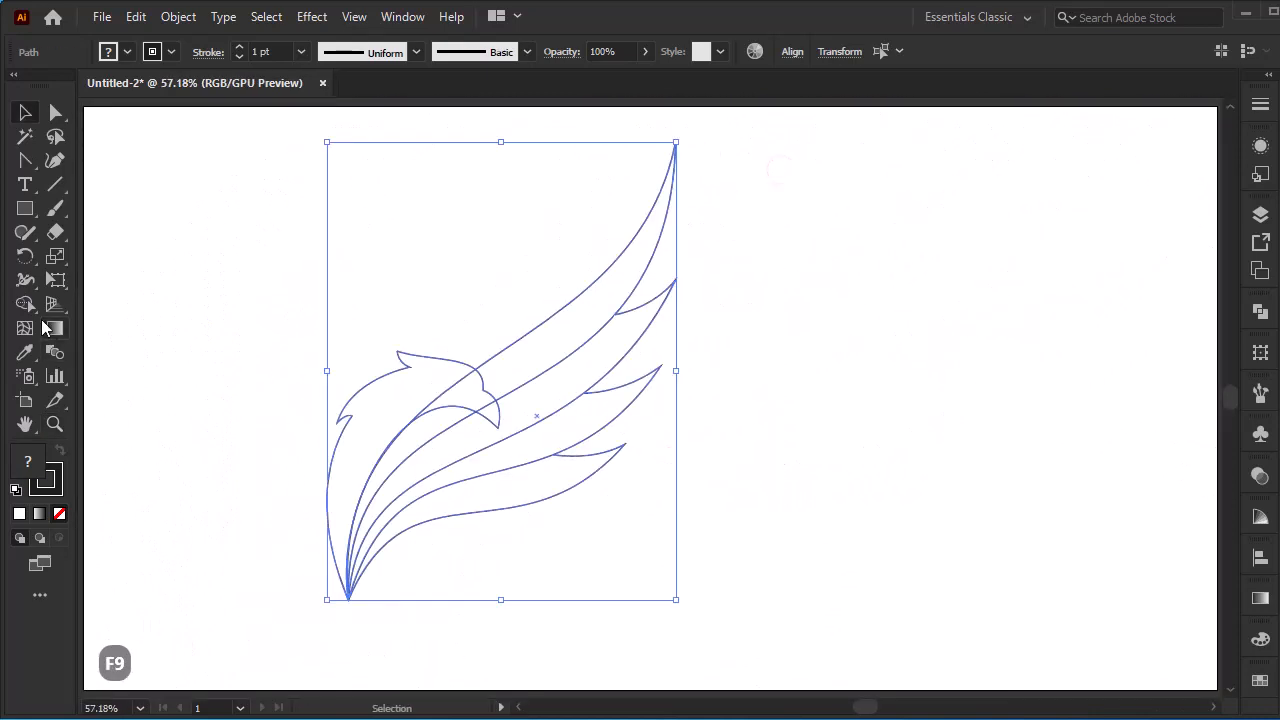
left_click(25, 304)
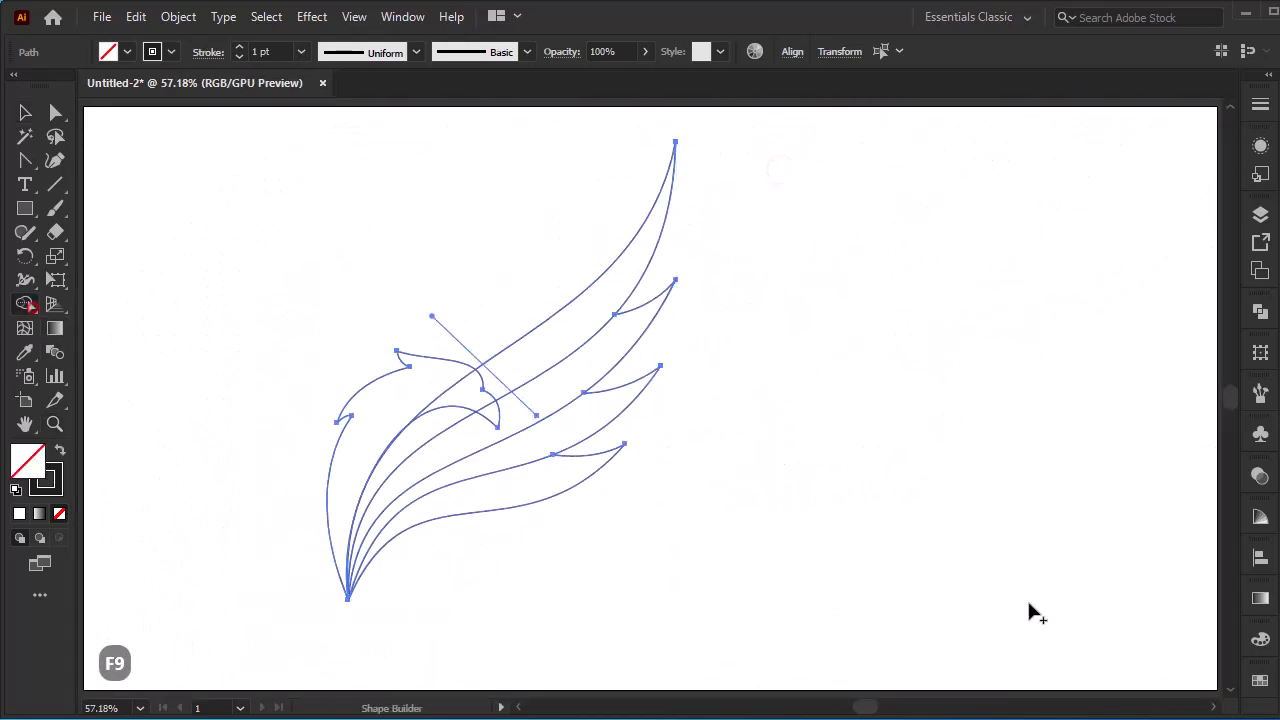
left_click(1261, 679)
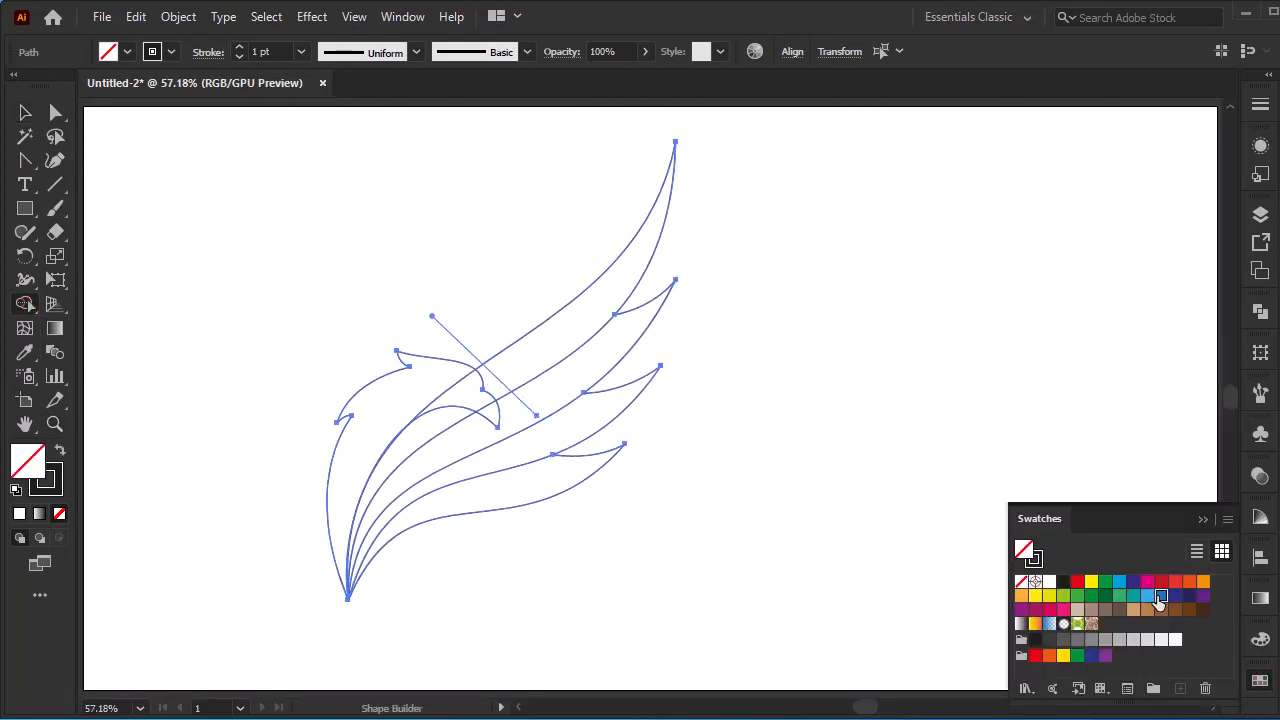
left_click(1160, 596)
left_click_drag(359, 438, 405, 415)
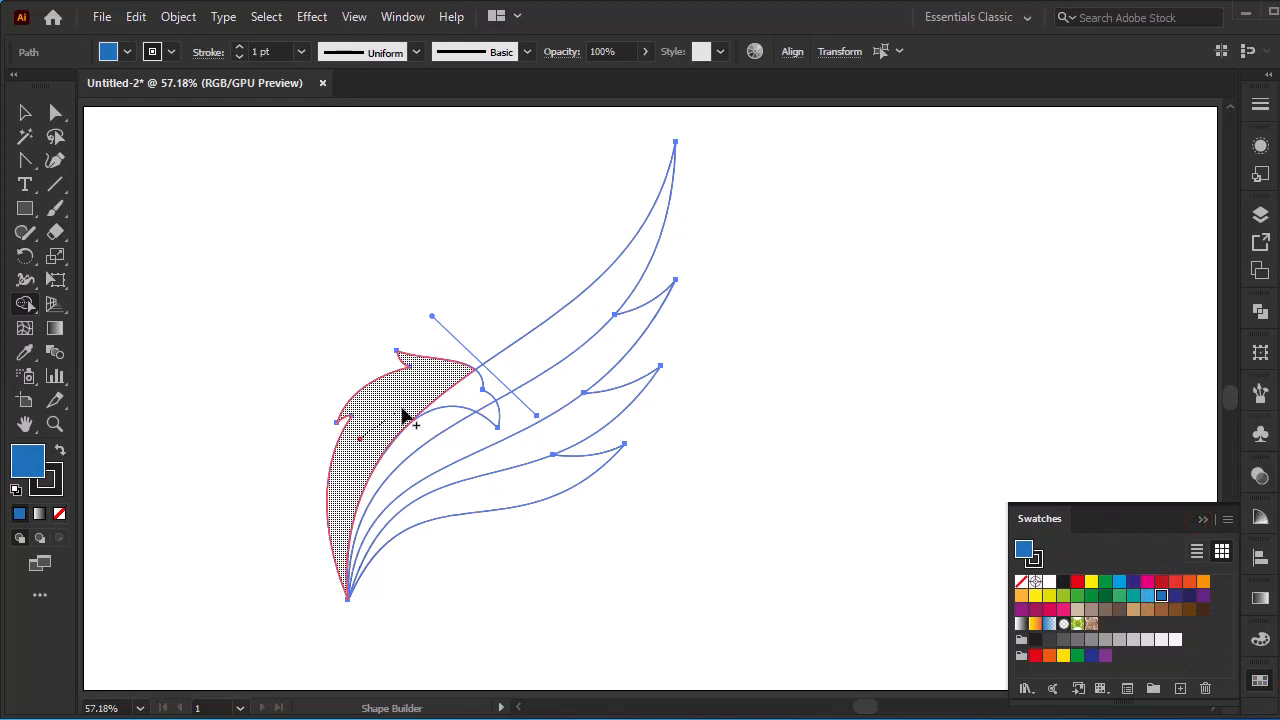
left_click_drag(492, 422, 495, 424)
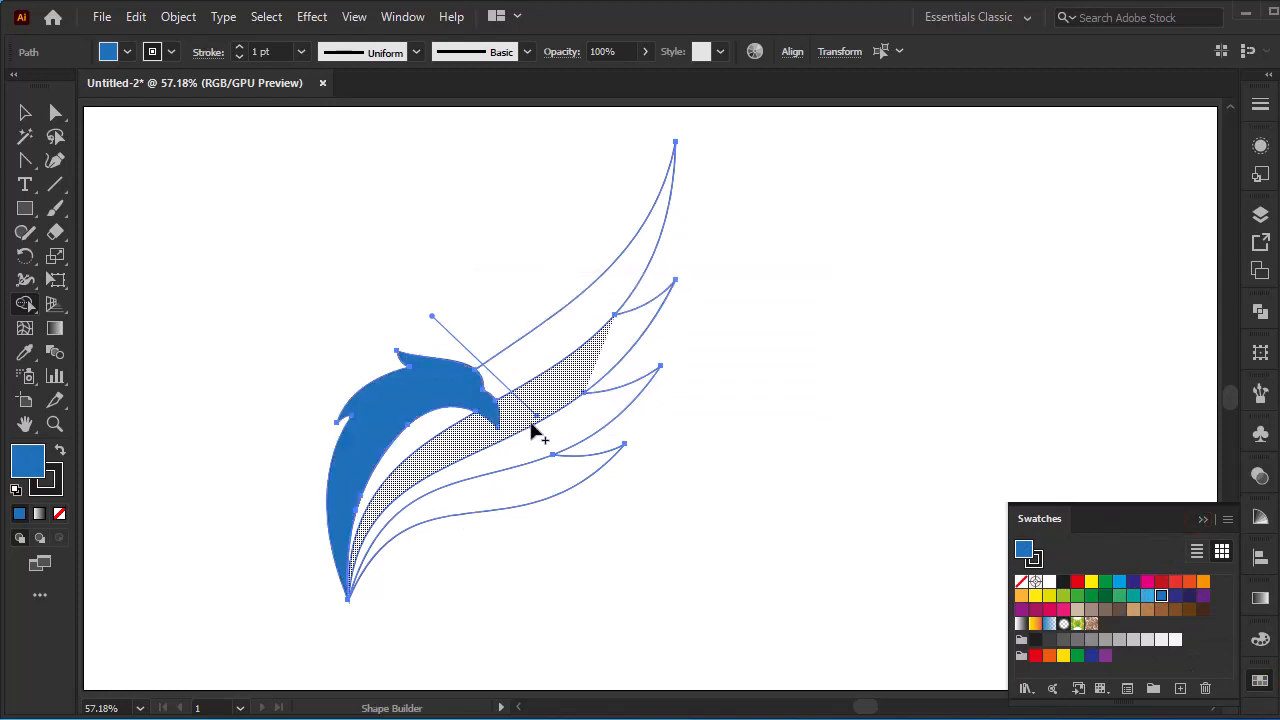
Step: Fill all four feathers with light blue using the Shape Builder tool, merging the split regions of each feather
left_click(1120, 583)
left_click(582, 328)
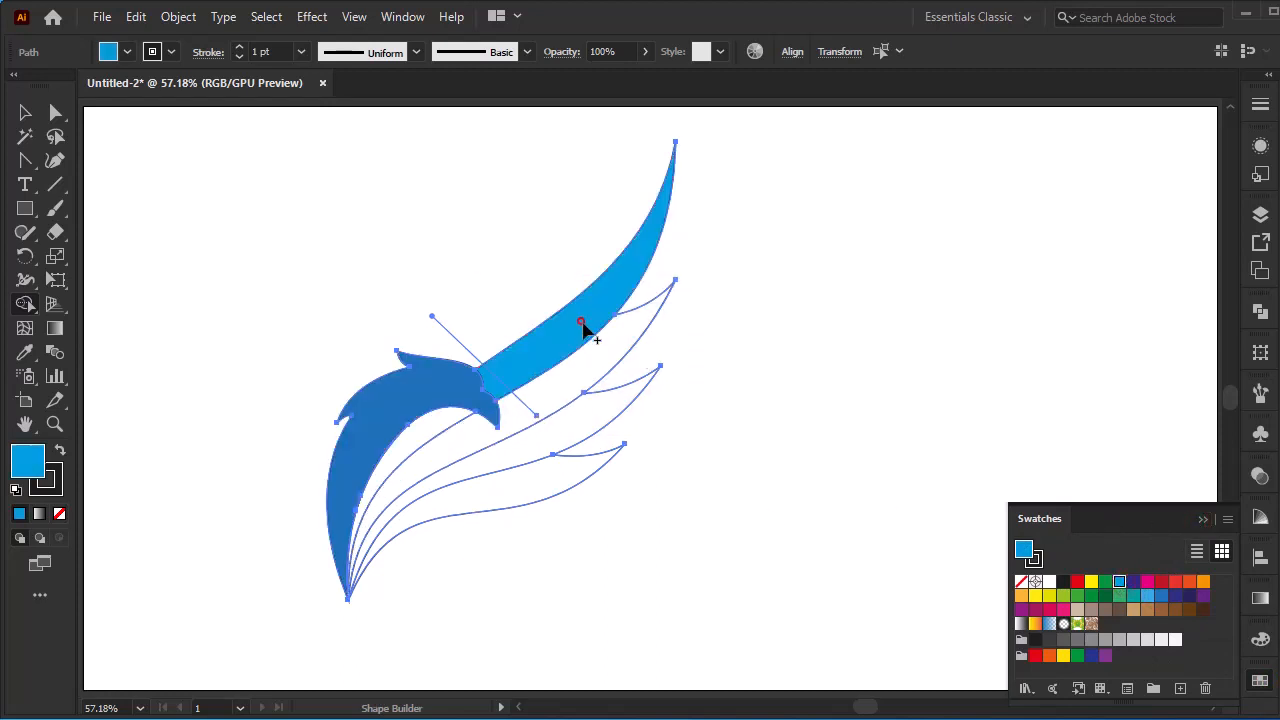
left_click_drag(466, 446, 626, 342)
left_click(609, 420)
left_click(533, 483)
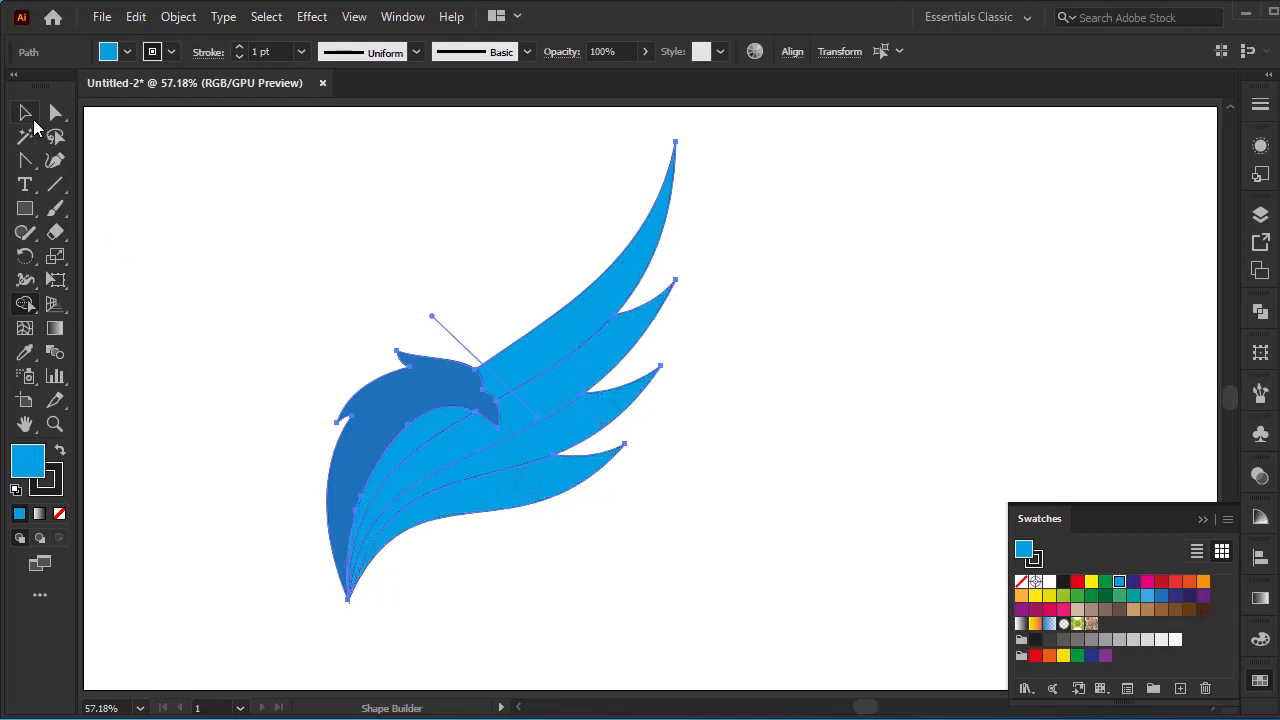
Step: Select the filled head and all four feather shapes together and cut them from the artboard
left_click(27, 114)
right_click(453, 400)
left_click(288, 359)
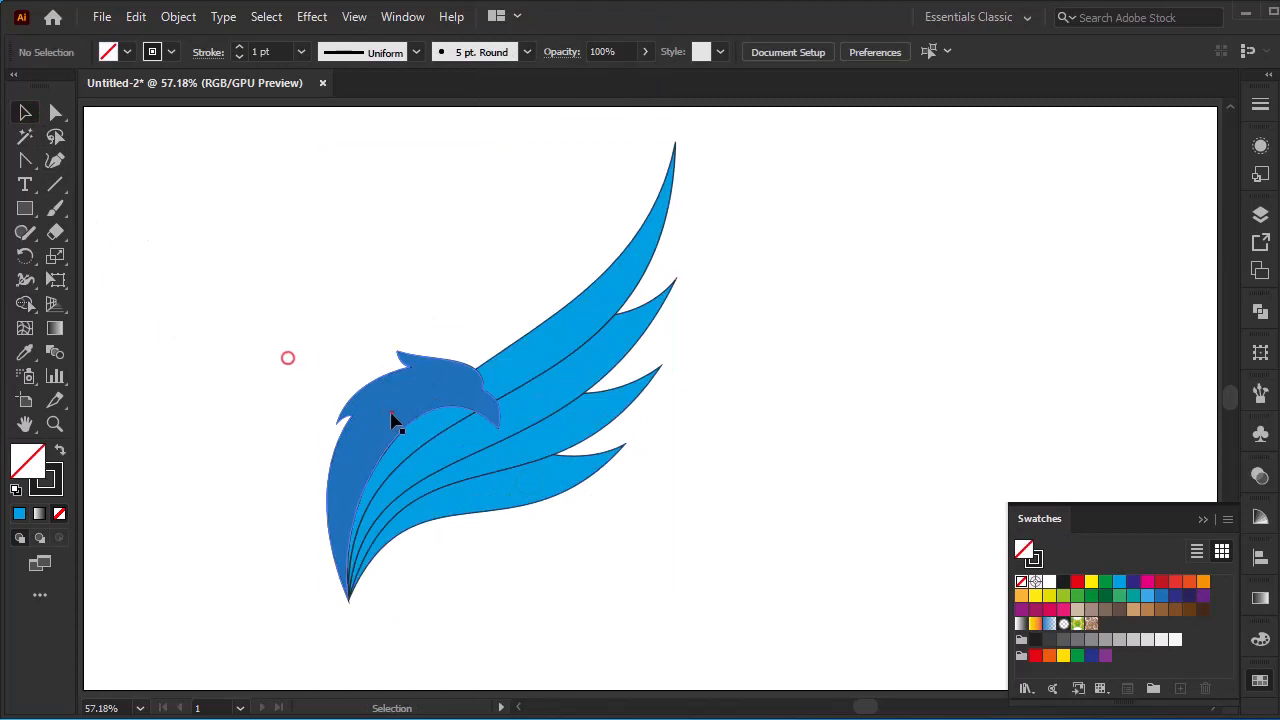
left_click(426, 426, "shift")
left_click(516, 368, "shift")
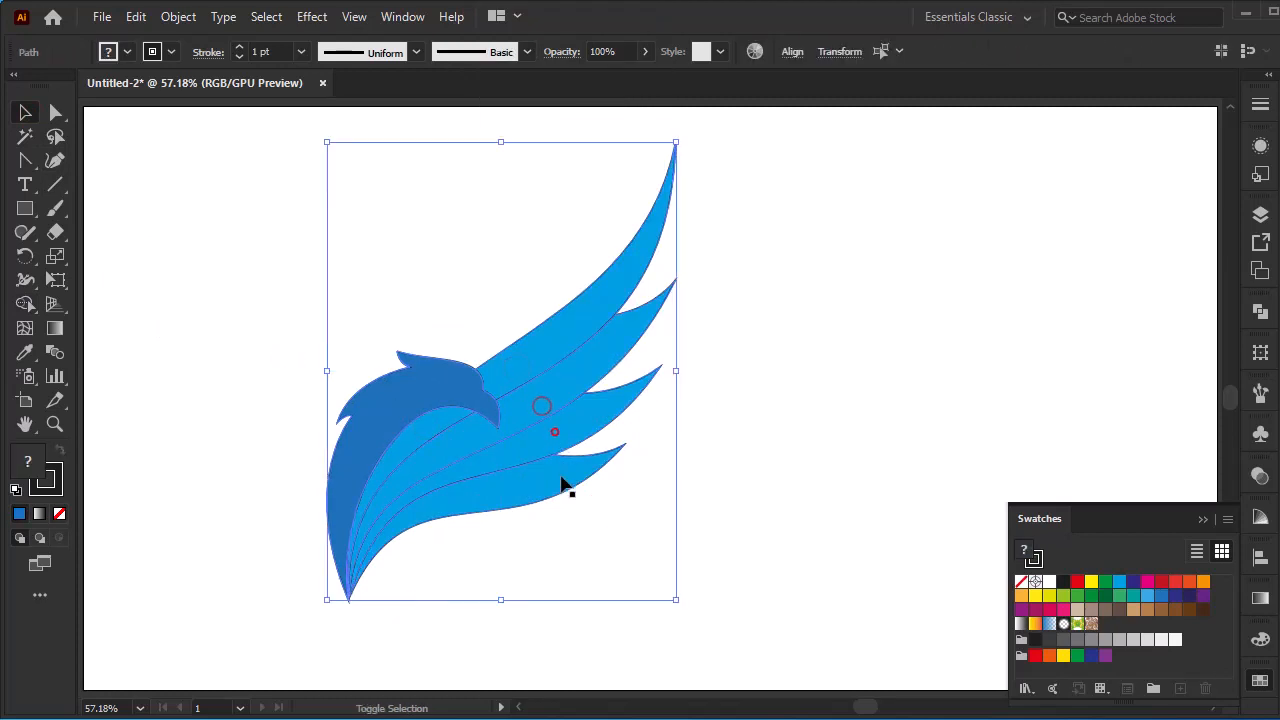
left_click(463, 434)
left_click(136, 17)
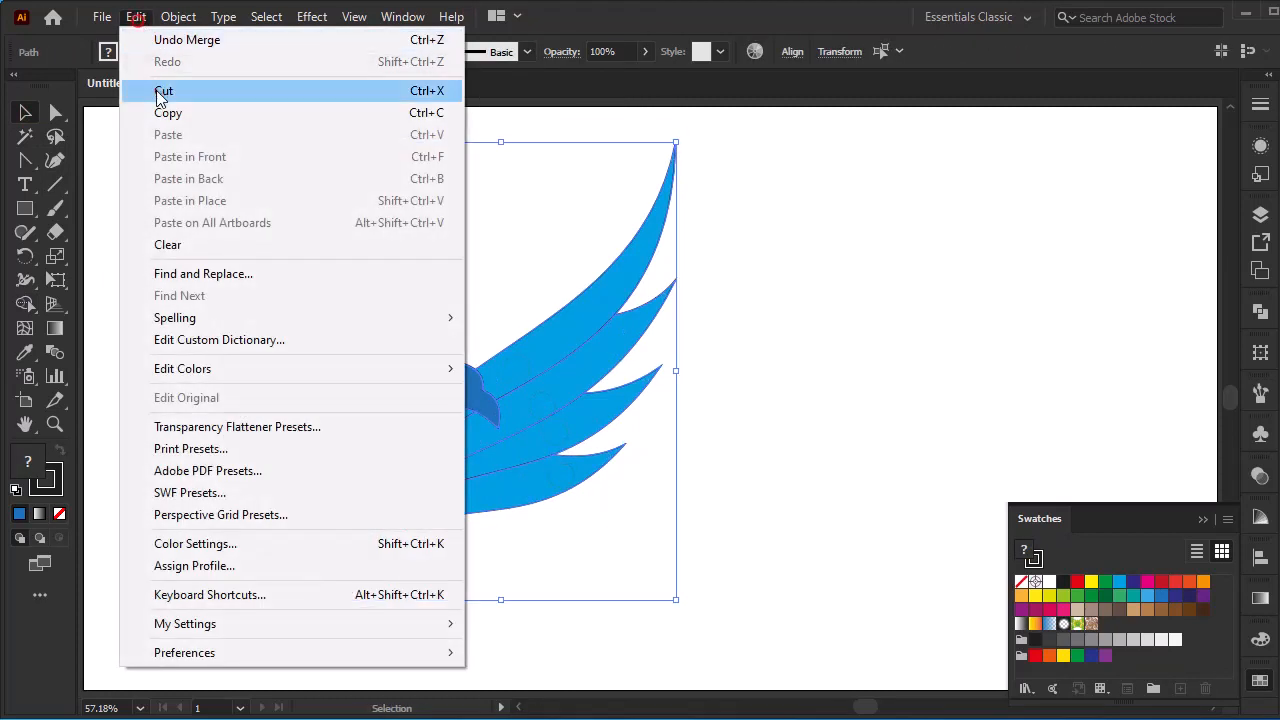
left_click(155, 88)
Step: Delete the leftover linework and paste the cut bird shapes back in place
left_click_drag(414, 409, 323, 541)
key("Delete")
left_click(136, 17)
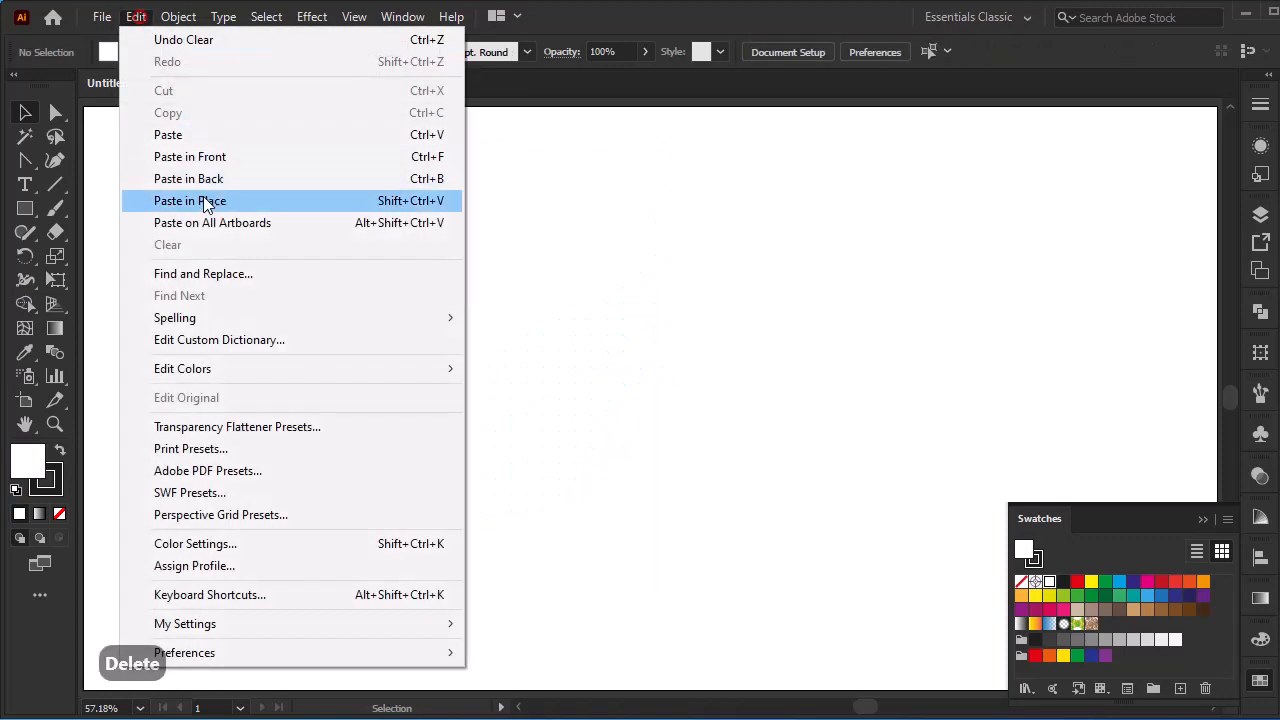
left_click(276, 204)
Step: Move the bird toward the middle of the artboard, remove the outline stroke from all its shapes, and deselect
left_click_drag(494, 382, 510, 396)
left_click_drag(607, 409, 610, 409)
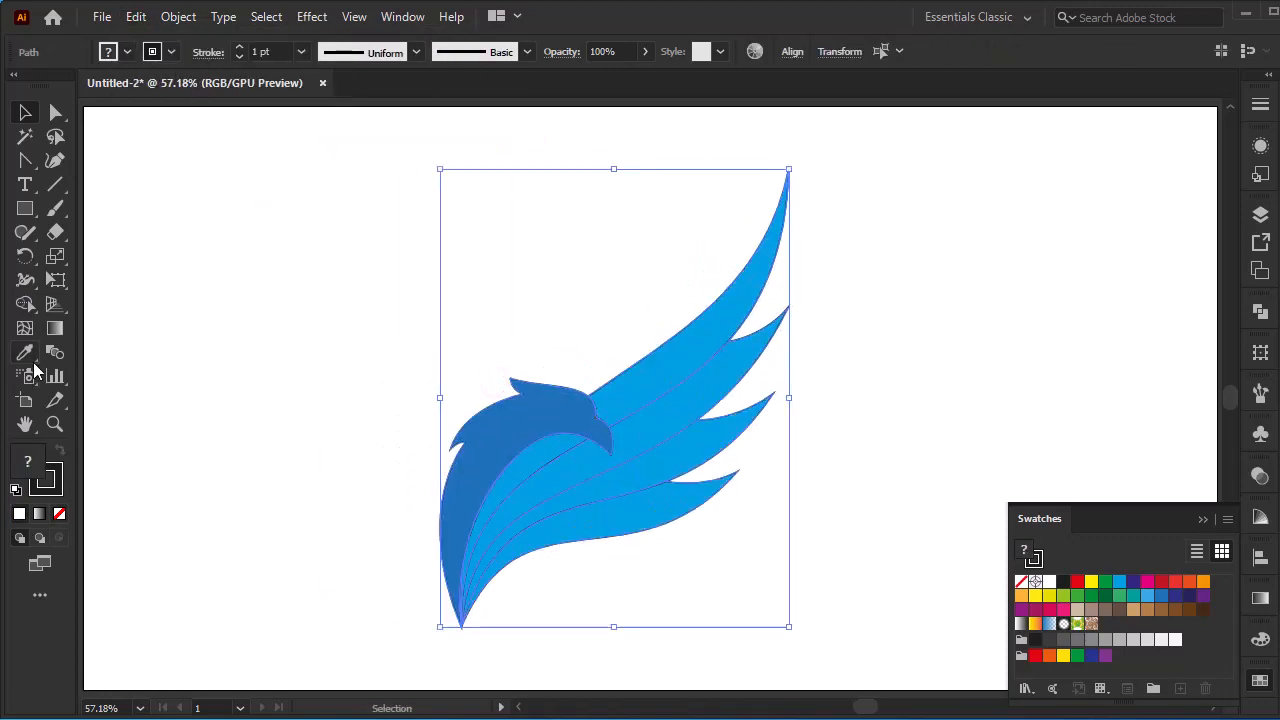
left_click(59, 513)
left_click(250, 482)
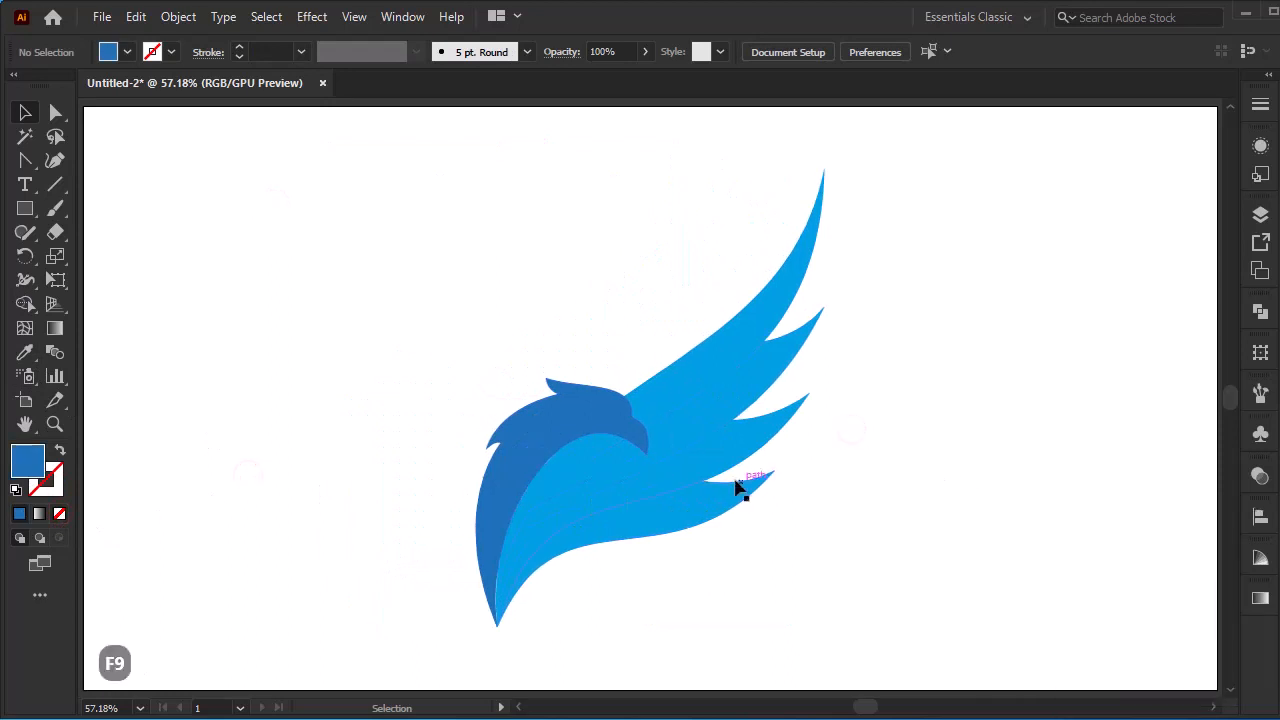
Step: Draw a small pointed eye on the head above the beak with the Pen tool, using a curved upper edge
key("z")
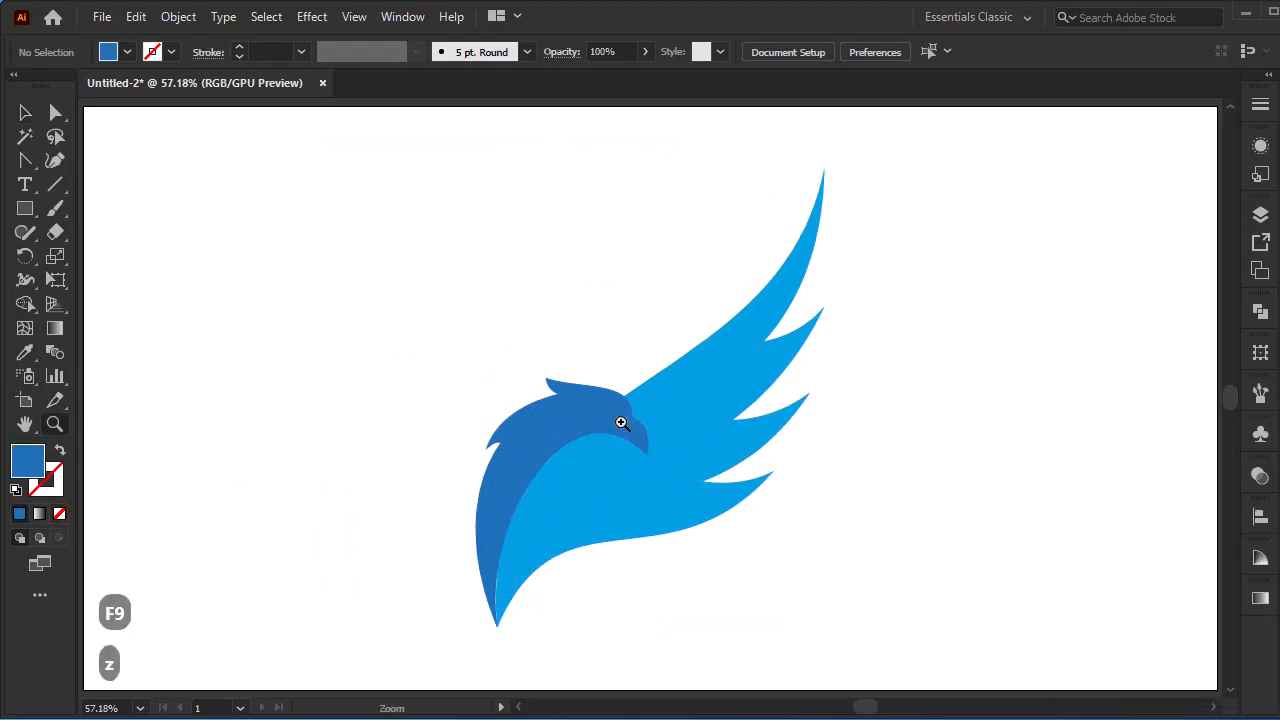
left_click_drag(624, 420, 1120, 594)
left_click_drag(668, 453, 712, 465)
key("space")
left_click_drag(517, 440, 625, 431)
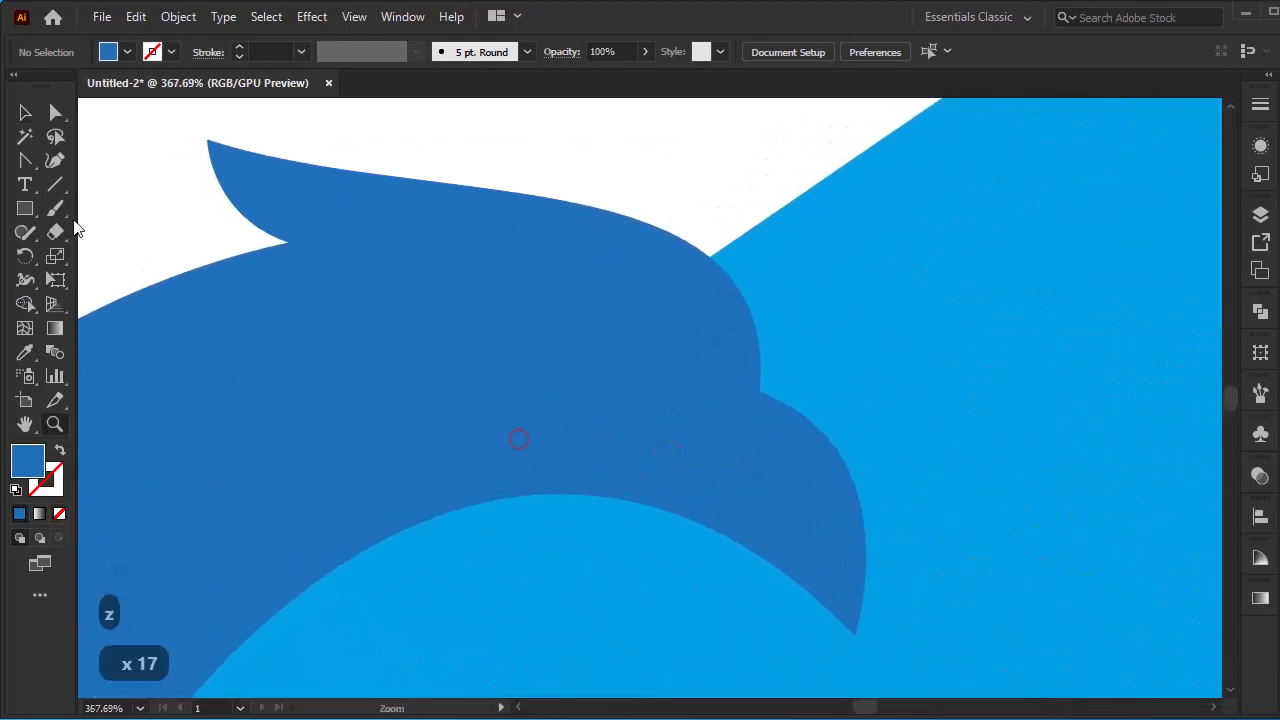
right_click(32, 162)
left_click(99, 165)
mouse_move(677, 334)
left_mouse_down()
mouse_move(597, 314)
mouse_move(676, 336)
left_mouse_up()
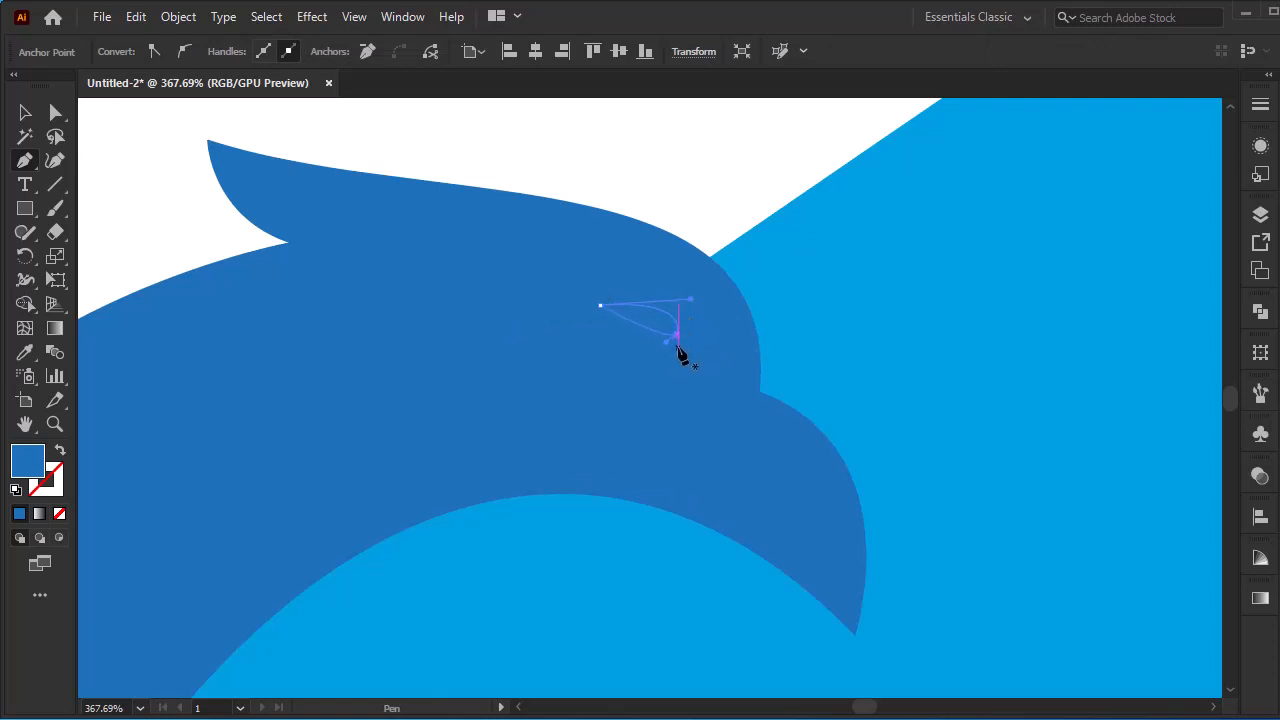
Step: Cut the pointed eye shape out of the bird's head with Shape Builder so it becomes an opening, and deselect
key("Return")
left_click(24, 113)
left_click_drag(699, 170, 554, 412)
key("F9")
left_click_drag(804, 134, 393, 518)
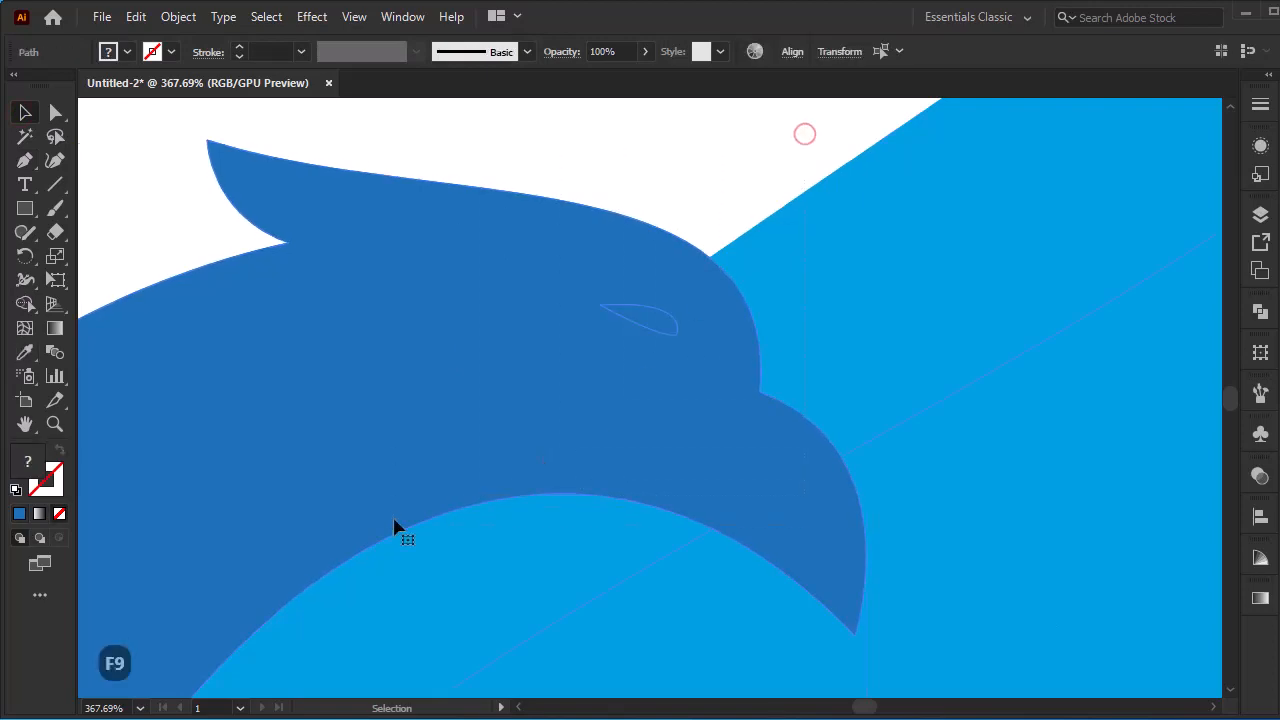
left_click(24, 304)
left_click(663, 323, "alt")
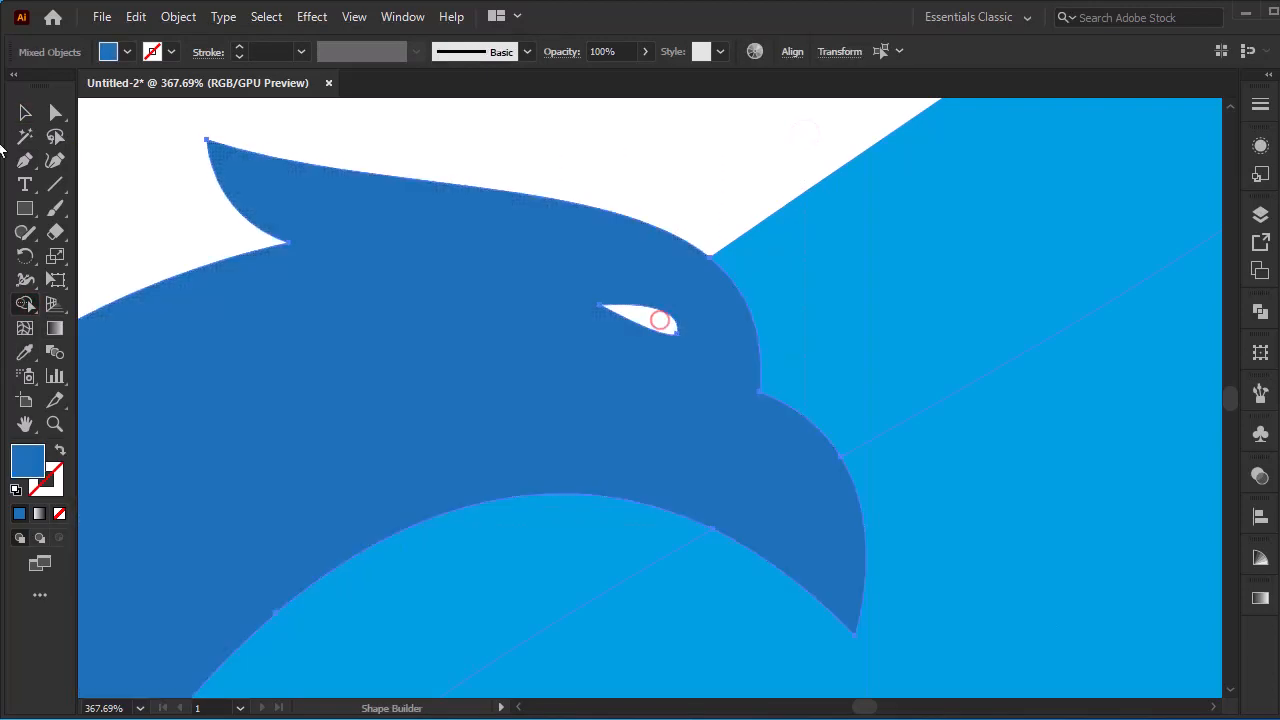
key("v")
left_click(631, 150)
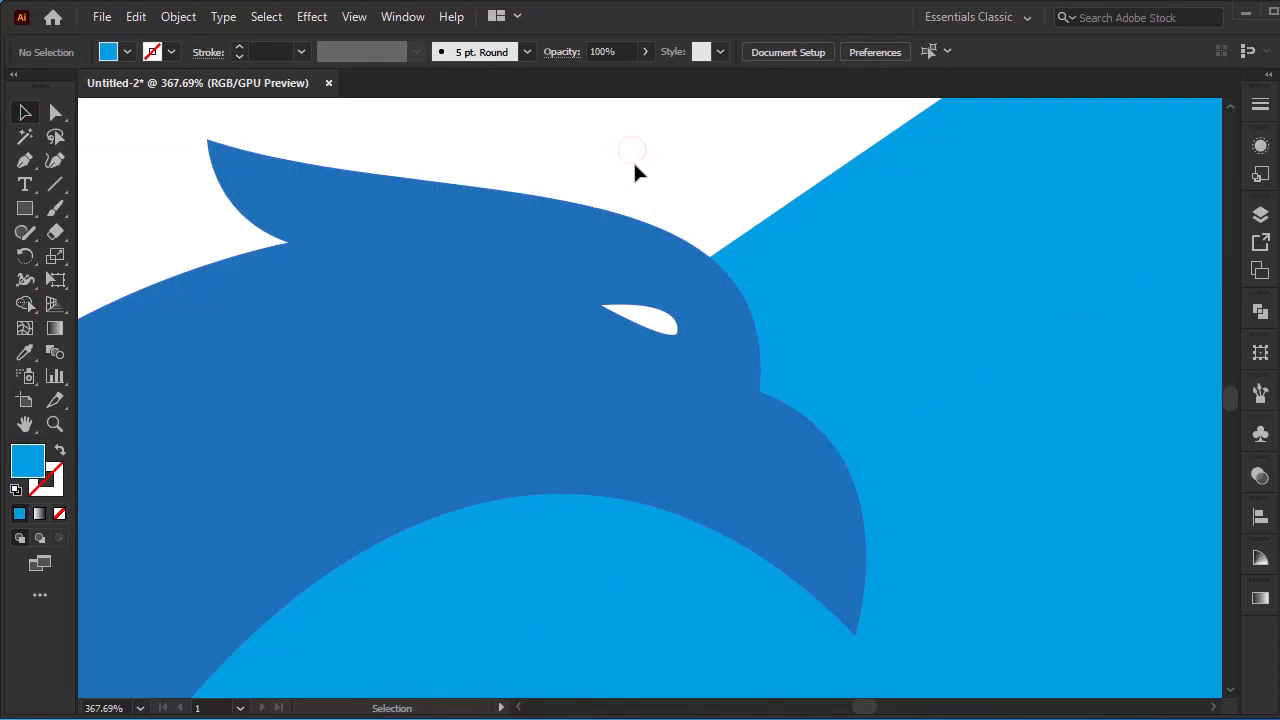
Step: Set the green value of the uppermost wing feather's RGB fill to 140
key("z")
left_click_drag(634, 166, 543, 243)
key("ctrl+0")
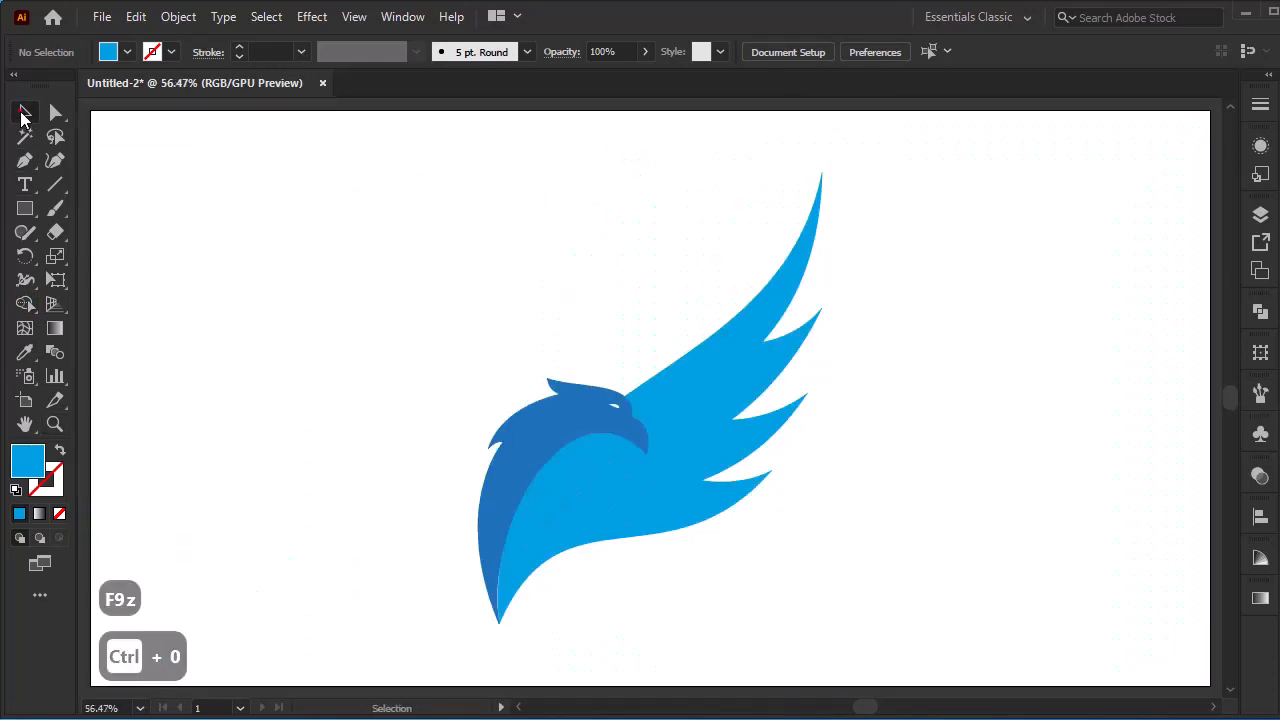
left_click(24, 114)
left_click_drag(1279, 240, 1074, 121)
left_click(812, 252)
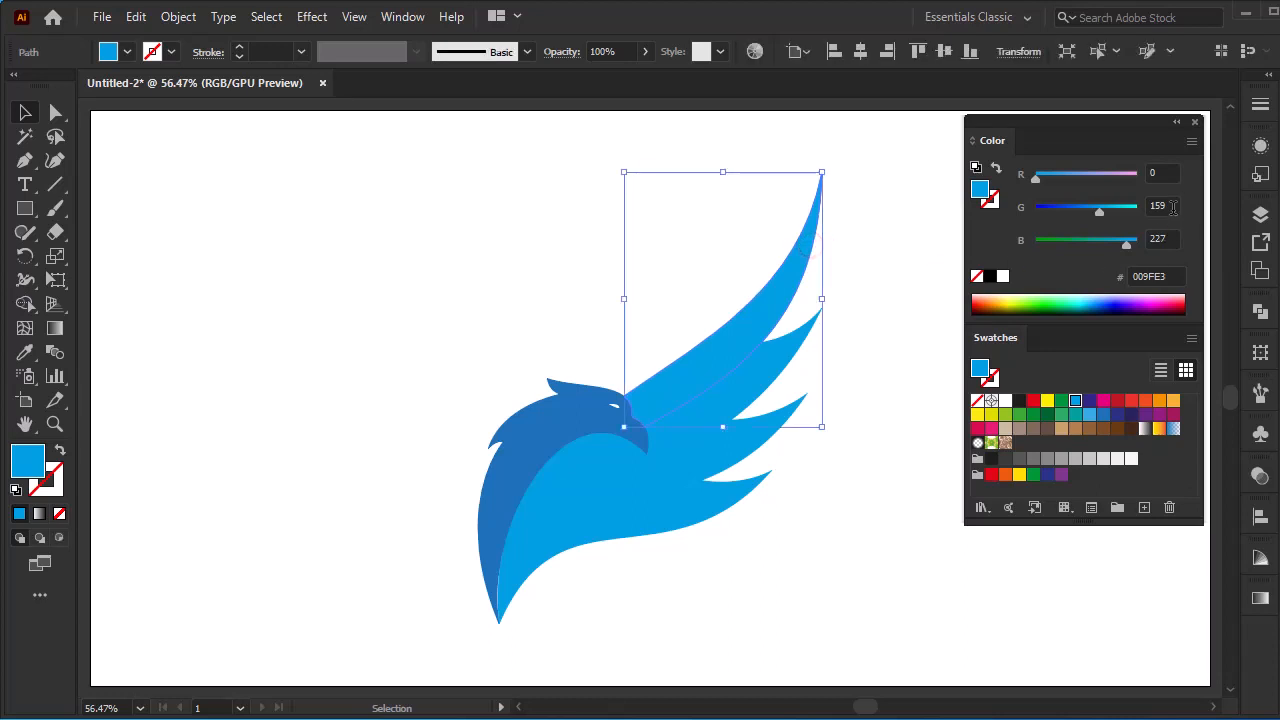
type("140")
key("Return")
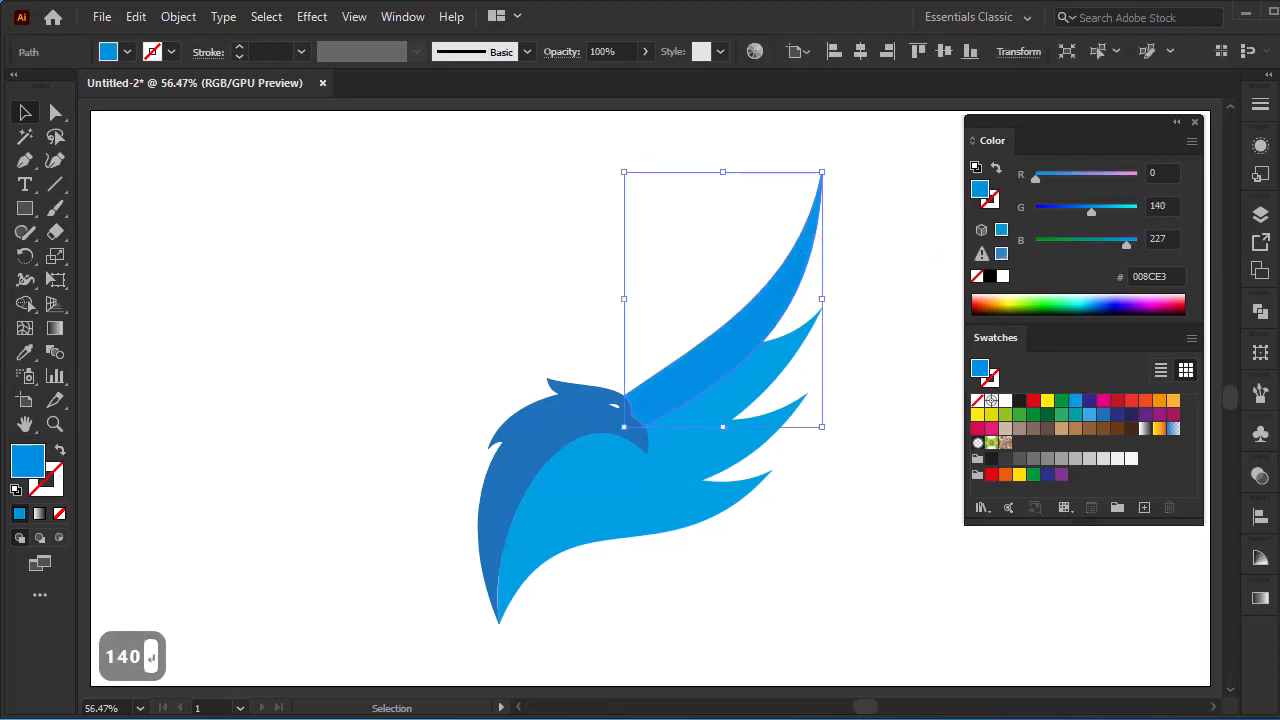
Step: Set the green value of the fill to 160 for the second feather and 180 for the third feather
left_click(782, 352)
type("160")
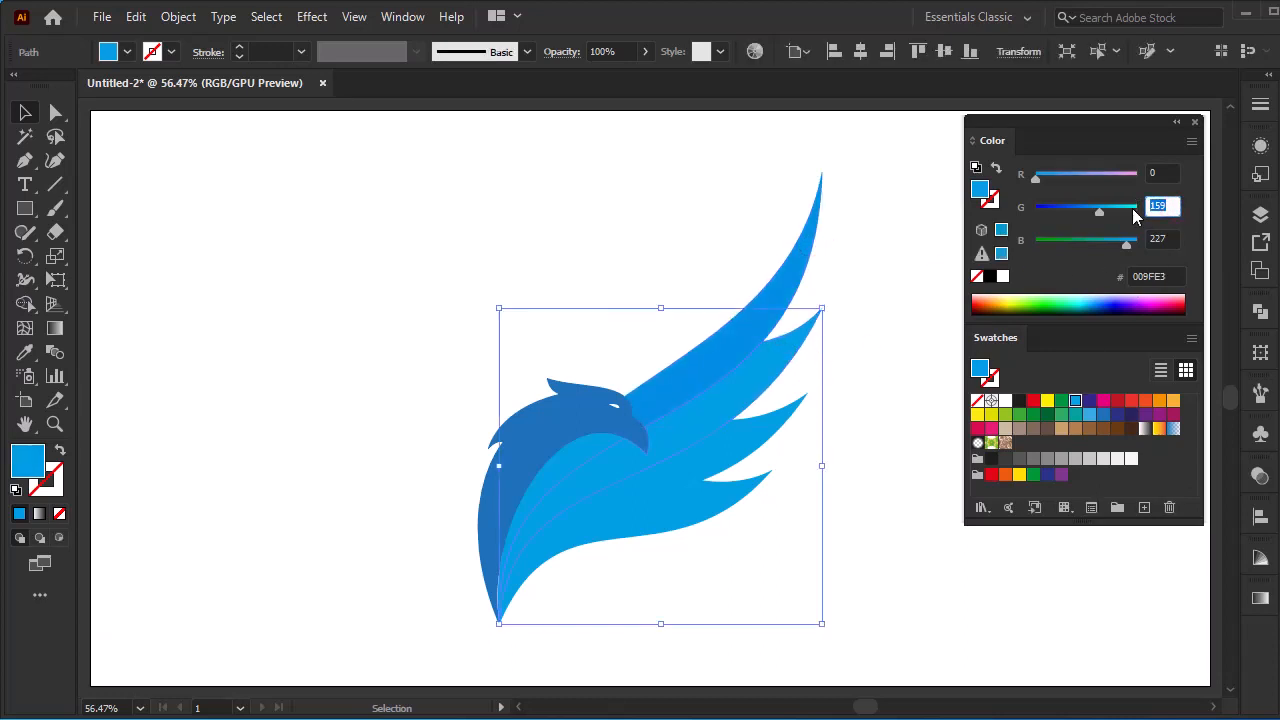
key("Return")
left_click(752, 435)
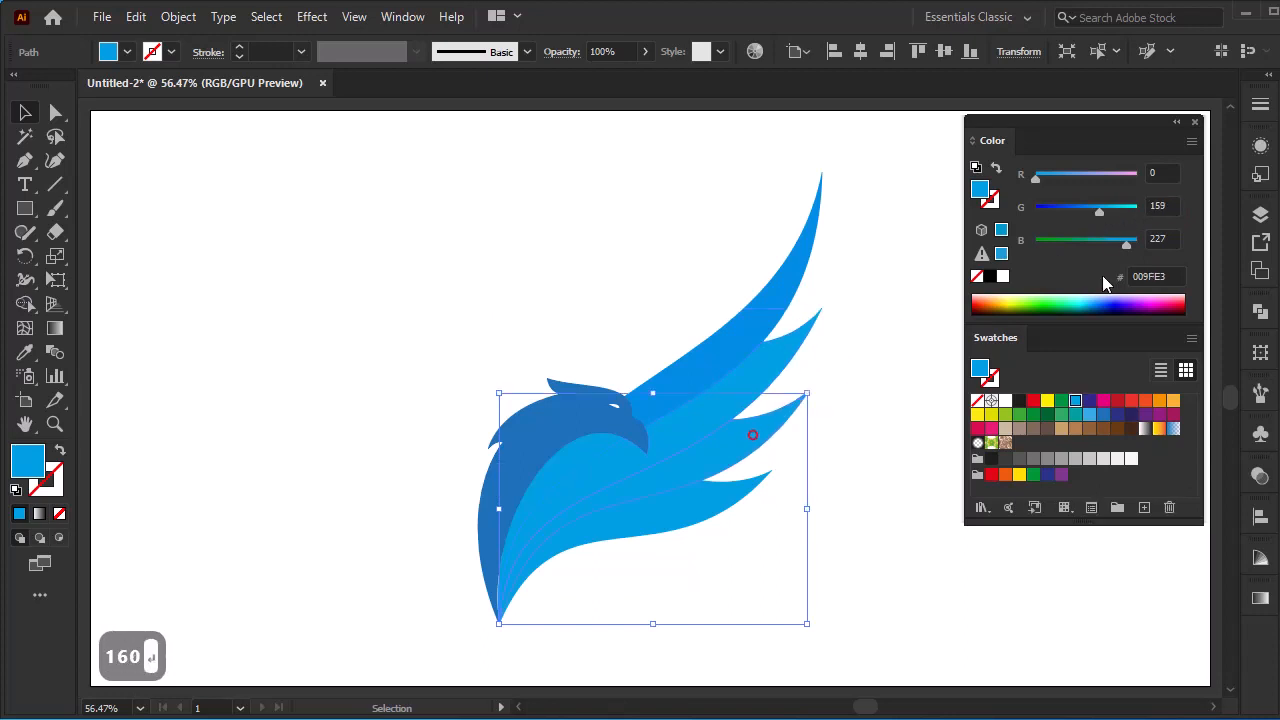
type("180")
key("Return")
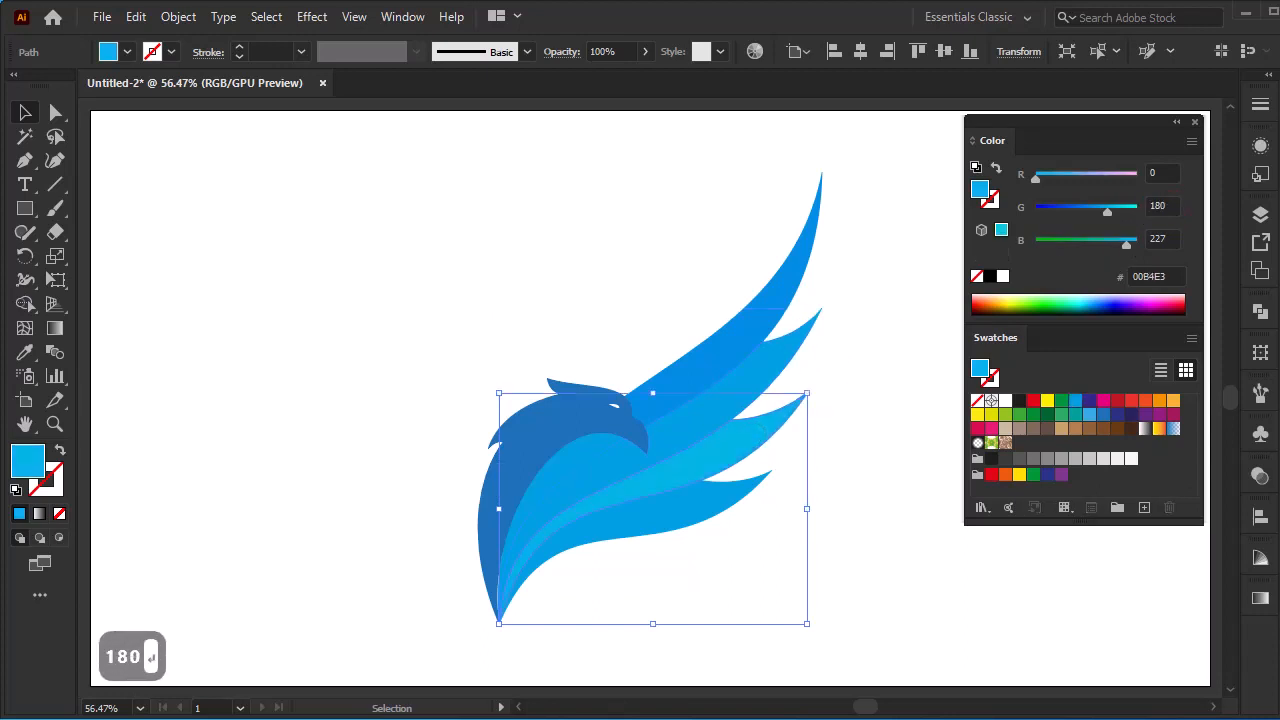
Step: Set the green value of the lowest feather's fill to 200
left_click(713, 494)
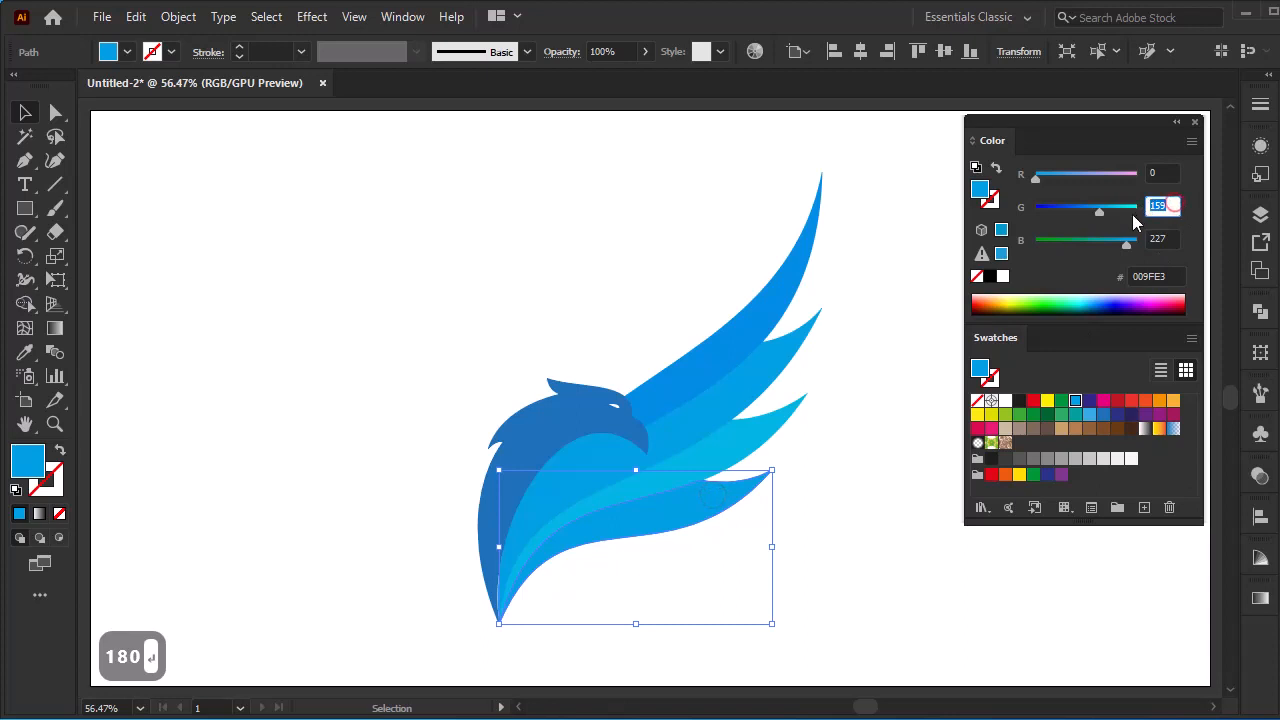
type("200")
key("Return")
Step: Fill the bird's head with the light grey swatch C6C6C6, deselect it, and clear the colour controls off the artboard
left_click(588, 415)
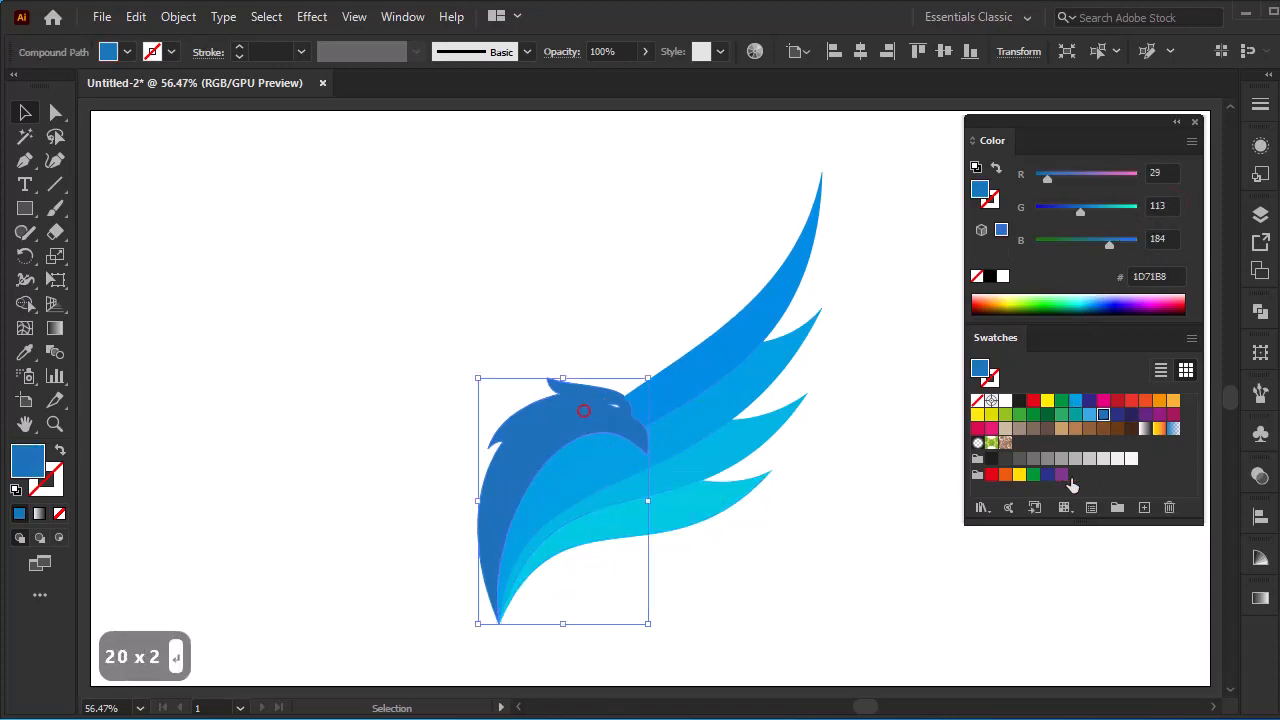
left_click(1102, 459)
left_click(1089, 459)
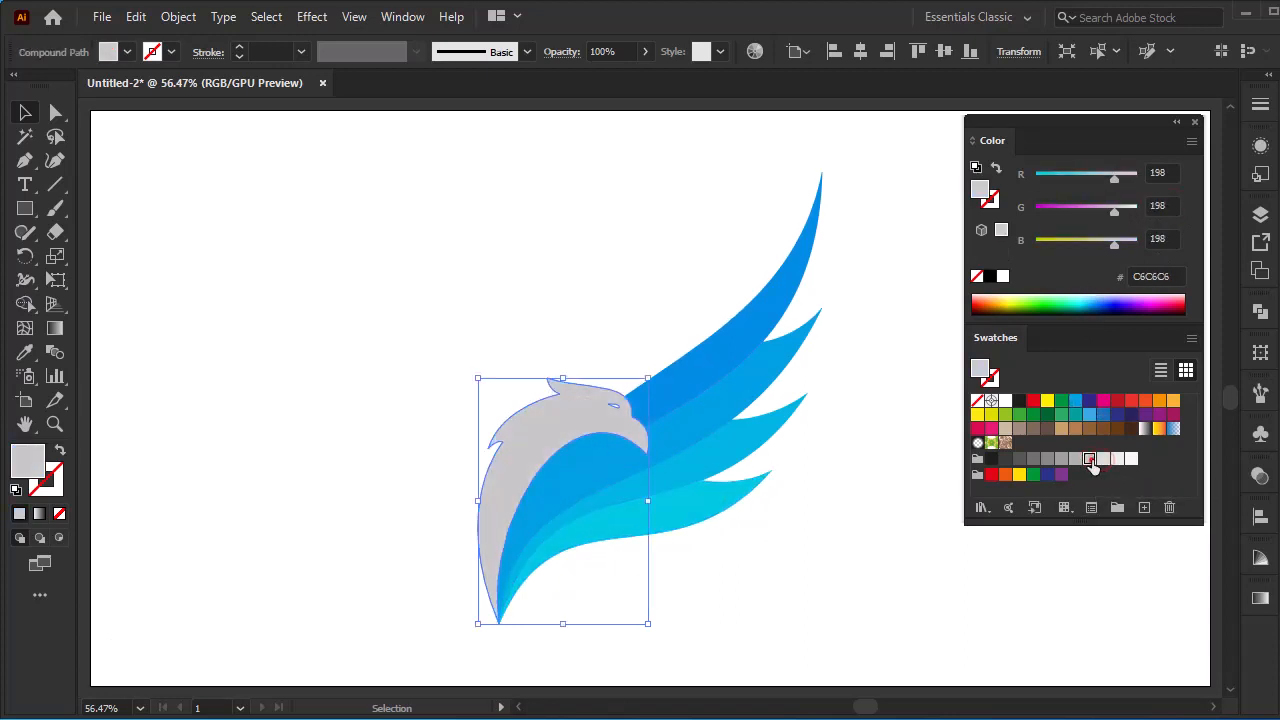
left_click(30, 111)
left_click(421, 240)
left_click_drag(1085, 120, 1279, 130)
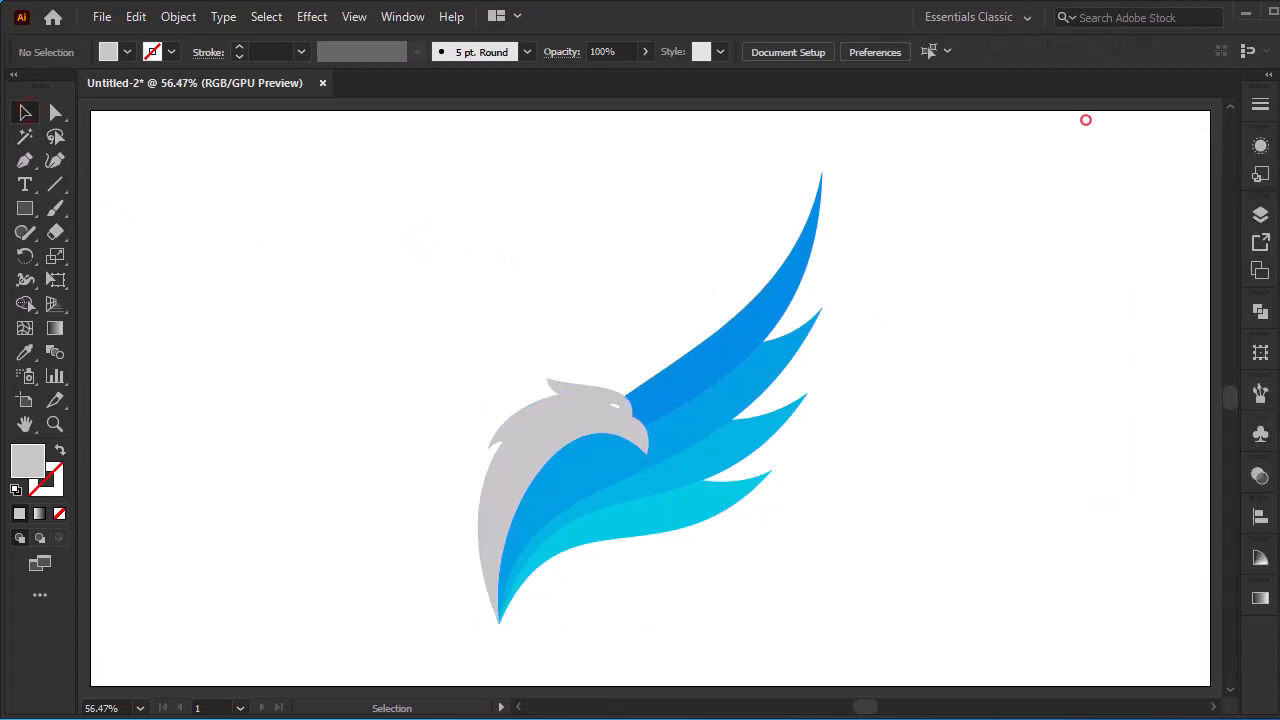
Step: Apply a Drop Shadow effect with 25% opacity to all the bird shapes and deselect them
left_click_drag(448, 598, 448, 598)
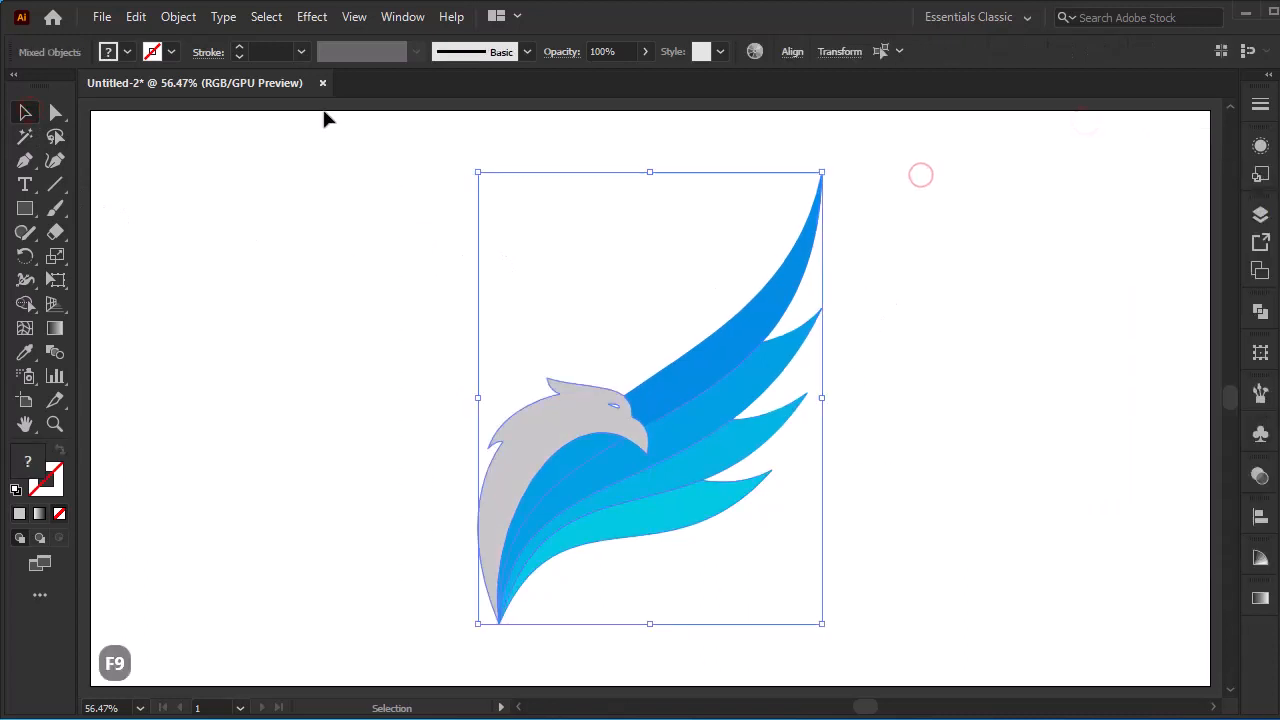
left_click(310, 17)
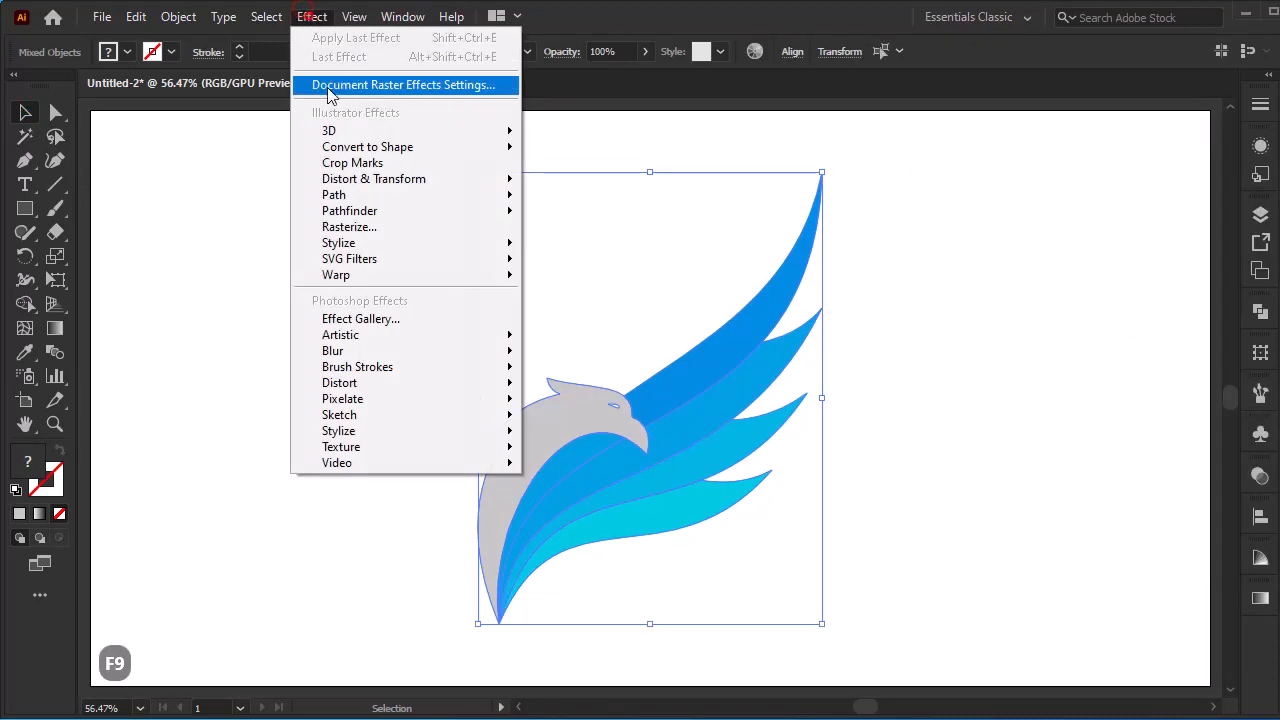
mouse_move(500, 244)
left_click(588, 247)
left_click(1123, 449)
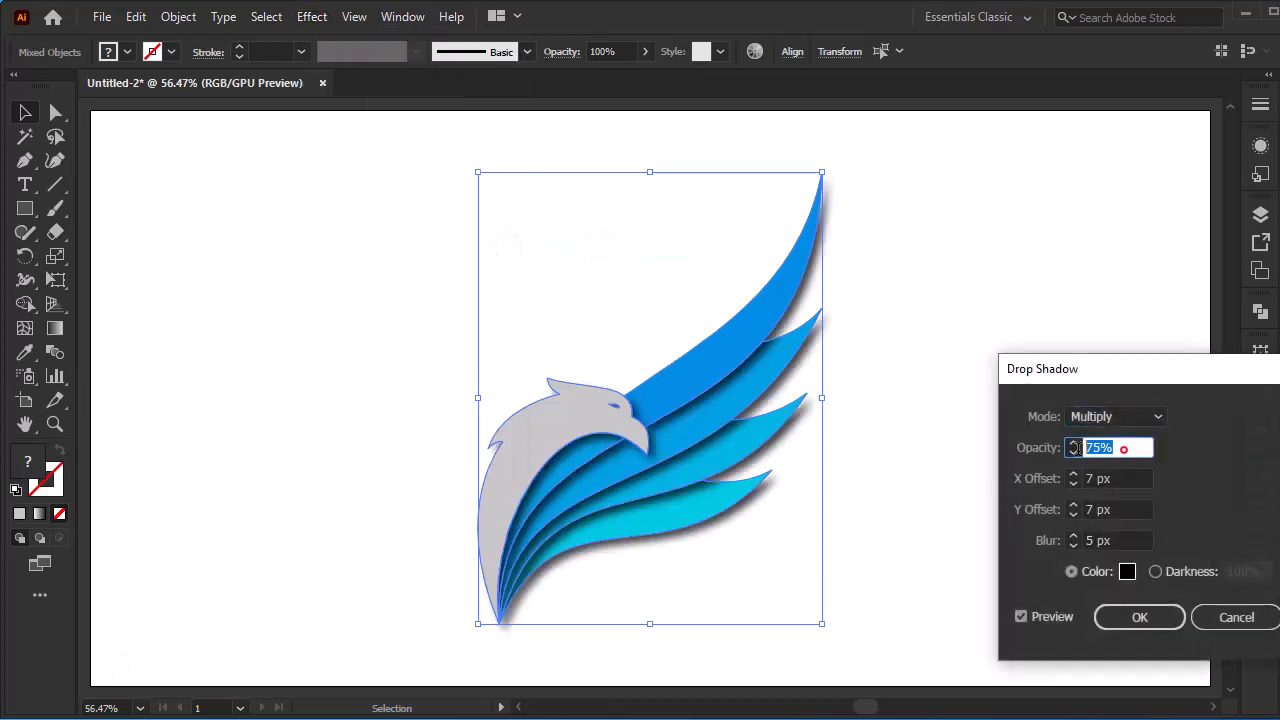
type("25")
key("Return")
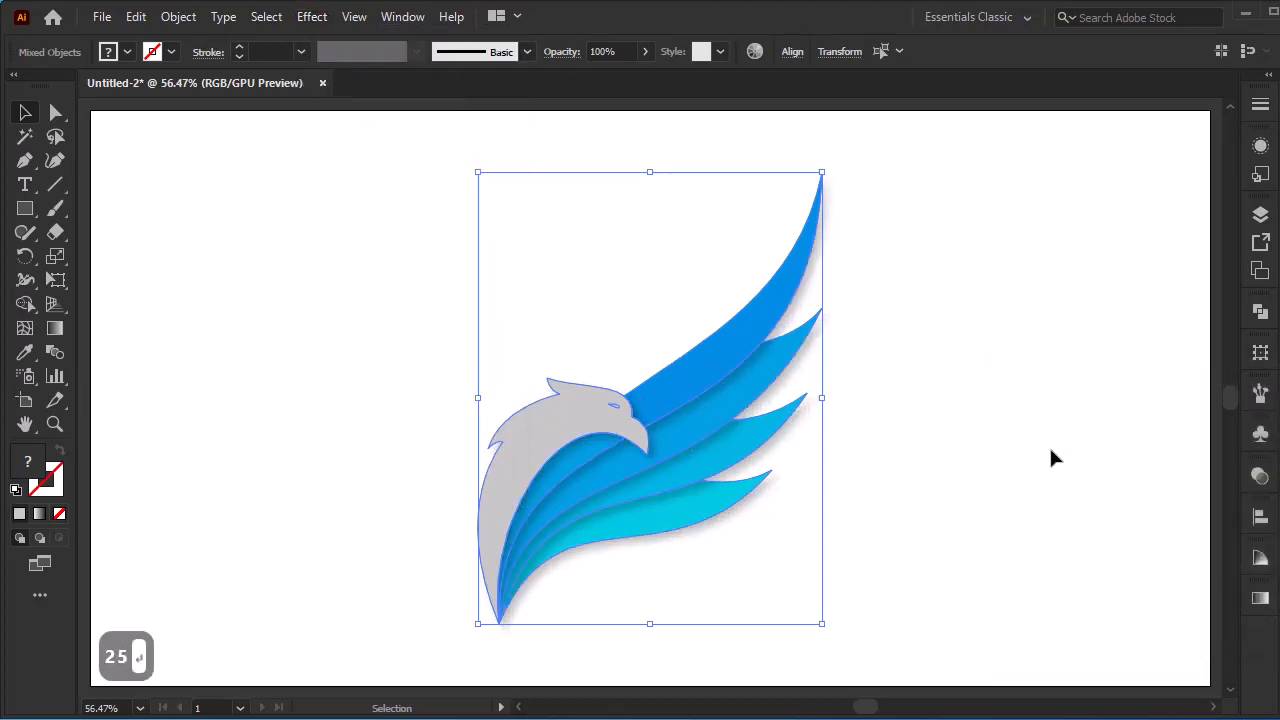
left_click(1050, 455)
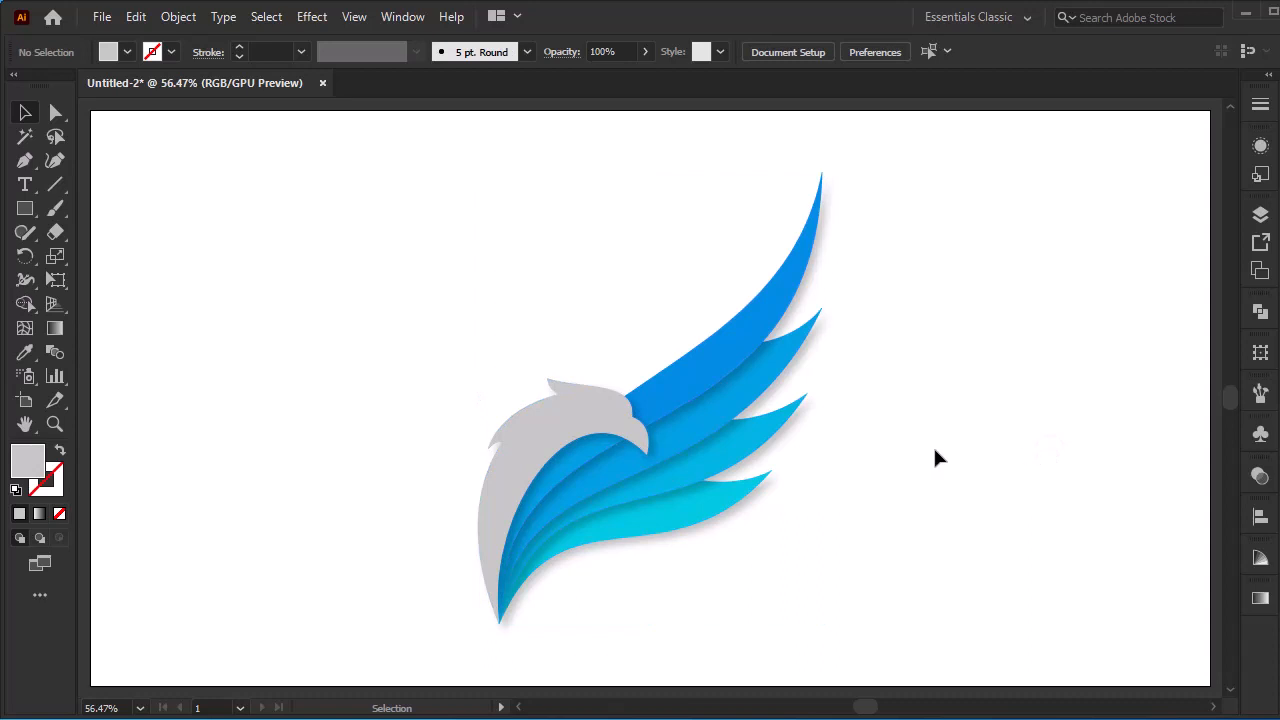
Step: Add the text "company Name" below the wing, enlarge it to about 55.6 pt, and set its font to Geometr415 Blk BT Black
key("Delete")
key("F9")
left_click(25, 184)
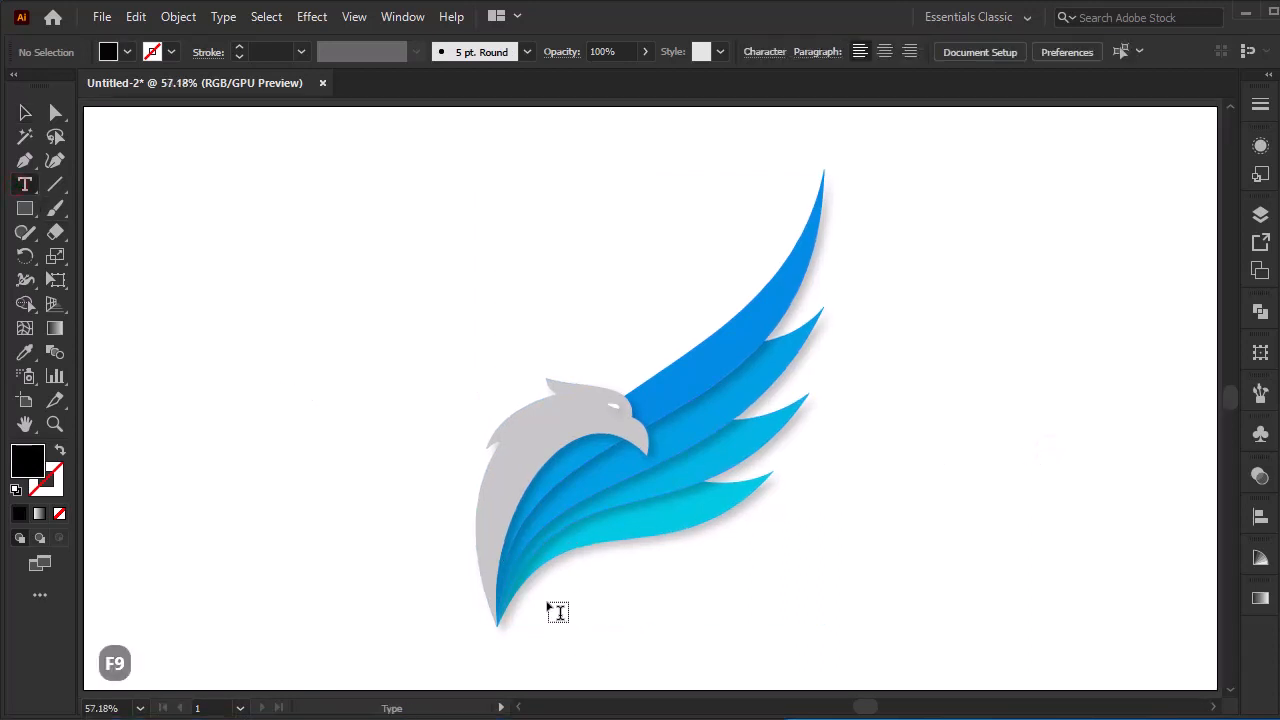
left_click(557, 608)
type("company Name")
left_click(25, 112)
left_click_drag(612, 593, 846, 540)
left_click_drag(712, 590, 707, 601)
left_click(802, 52)
left_click(755, 178)
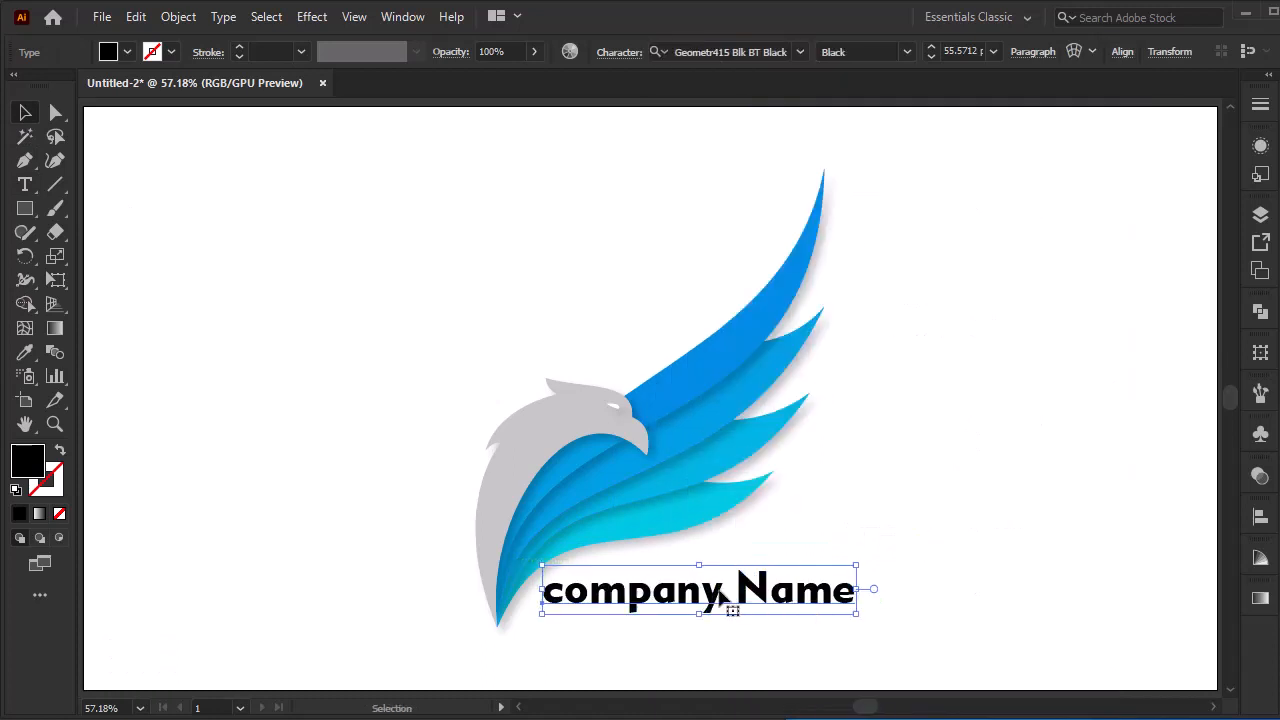
Step: Add the text "your slogan here" at about 40.9 pt beneath the company name and nudge it upward
key("F9")
left_click(574, 646)
type("your slogan here")
left_click_drag(648, 636, 818, 650)
key("Up")
key("Up")
key("Up")
key("Up")
key("Up")
key("Up")
Step: Fill the "company Name" text with bright blue
left_click(852, 589)
key("F9")
left_click(111, 54)
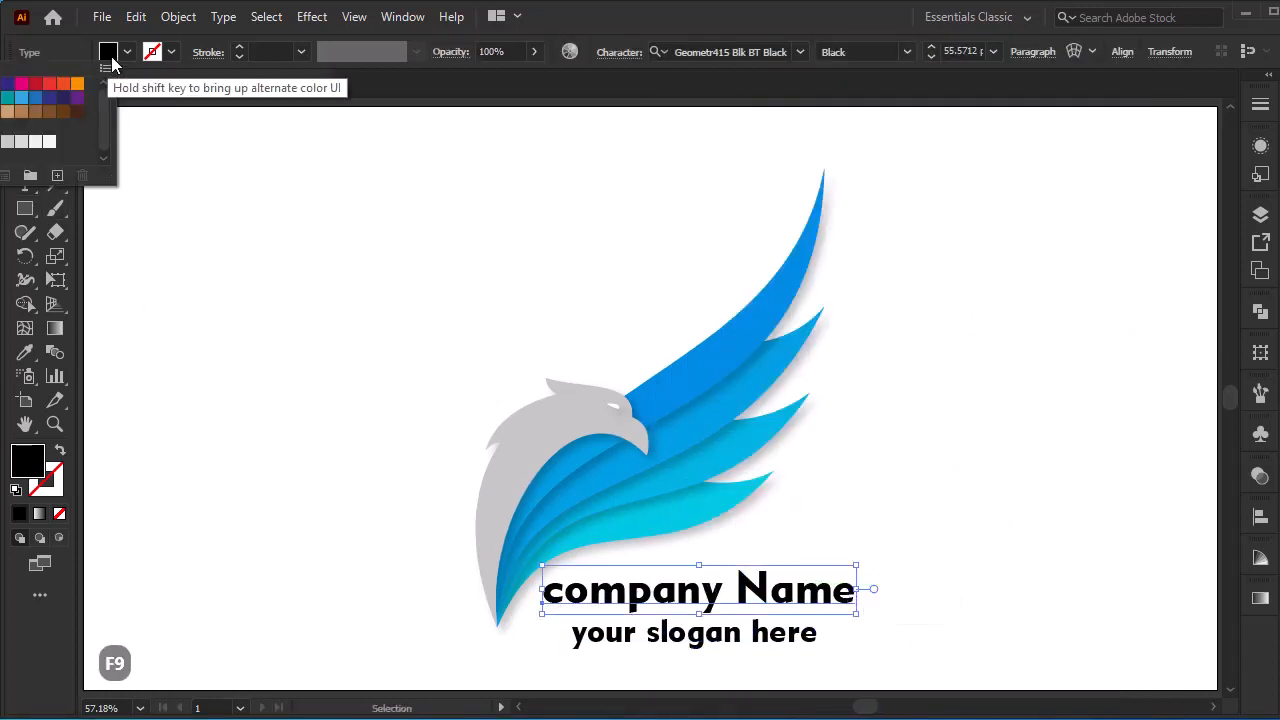
left_click(13, 87)
left_click(229, 198)
left_click(127, 52)
Step: Fill the "your slogan here" text with the same bright blue as the company name
left_click(600, 643)
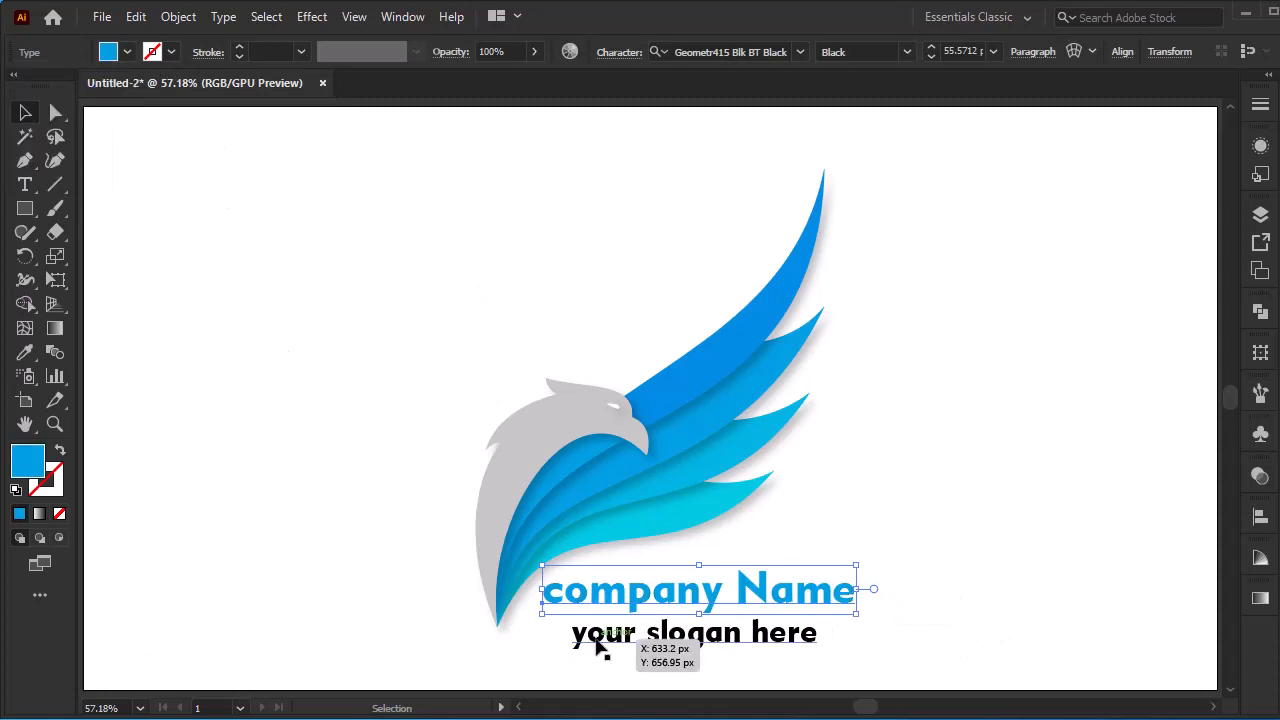
left_click(600, 643)
left_click(112, 55)
left_click(13, 87)
left_click(352, 270)
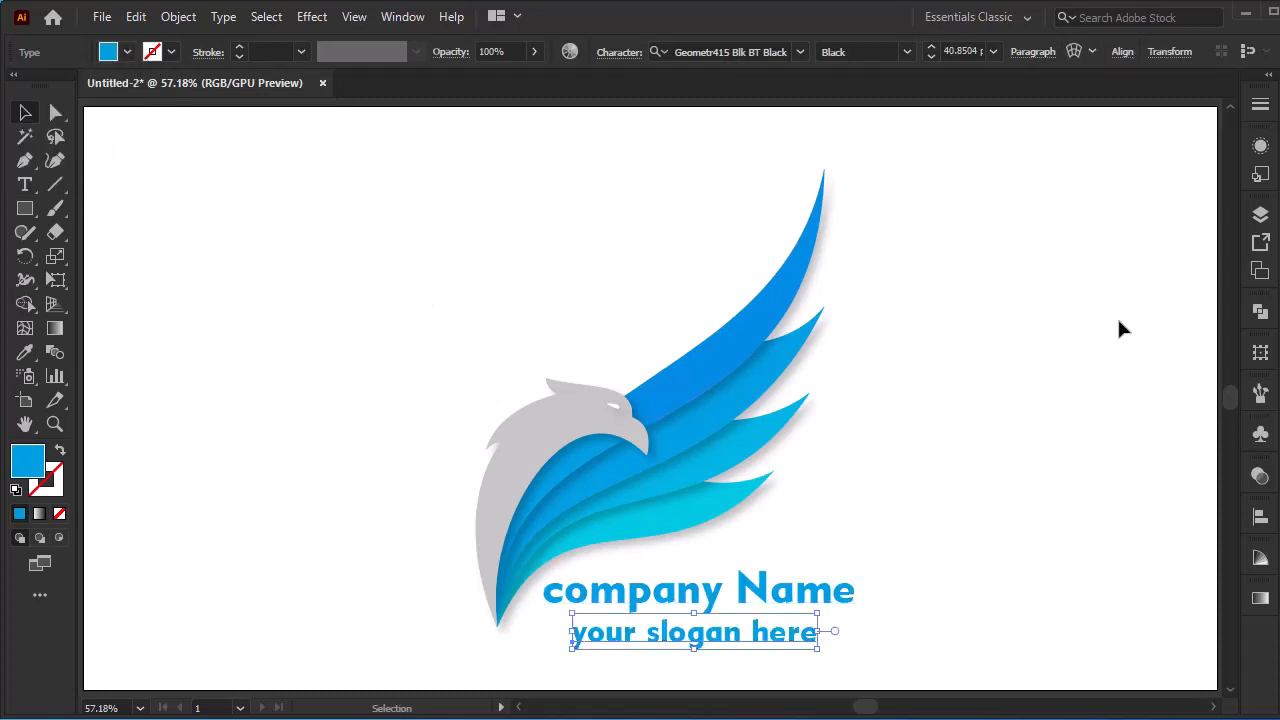
Step: Group the whole logo with its text, move it slightly upward on the artboard, and deselect
left_click_drag(1120, 329, 437, 677)
key("ctrl+g")
left_click_drag(752, 455, 744, 431)
left_click(960, 458)
key("z")
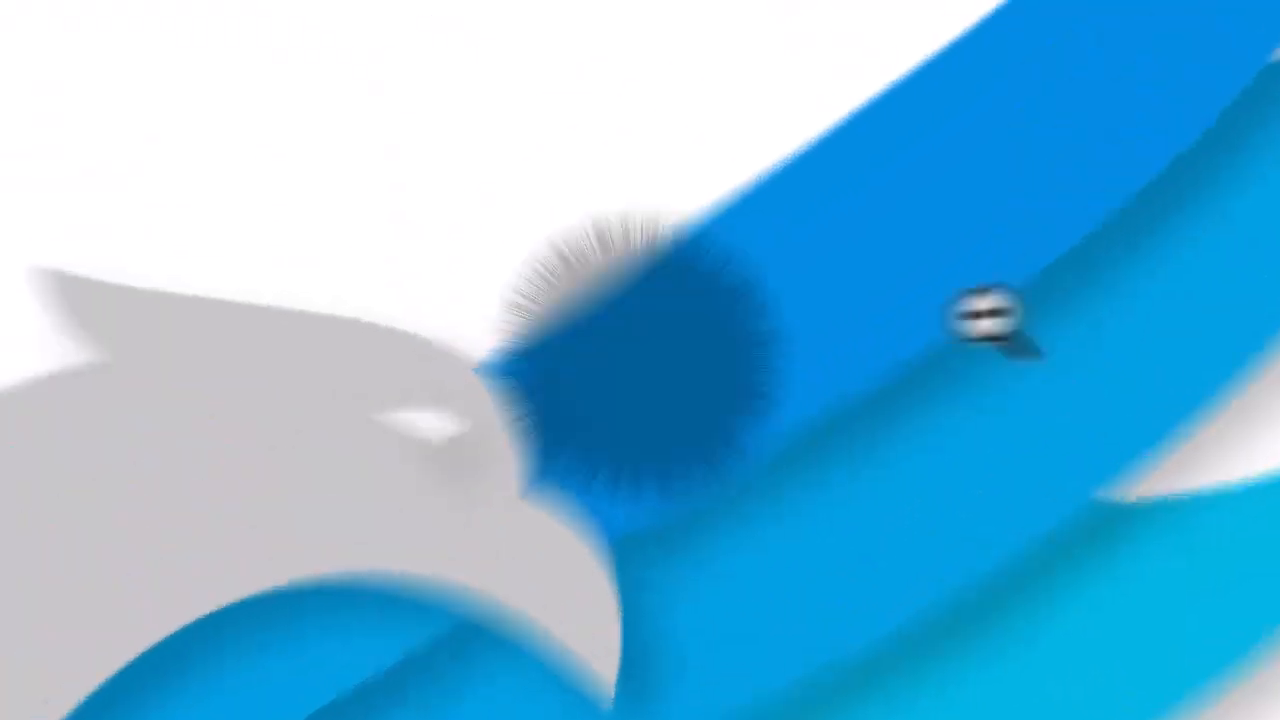